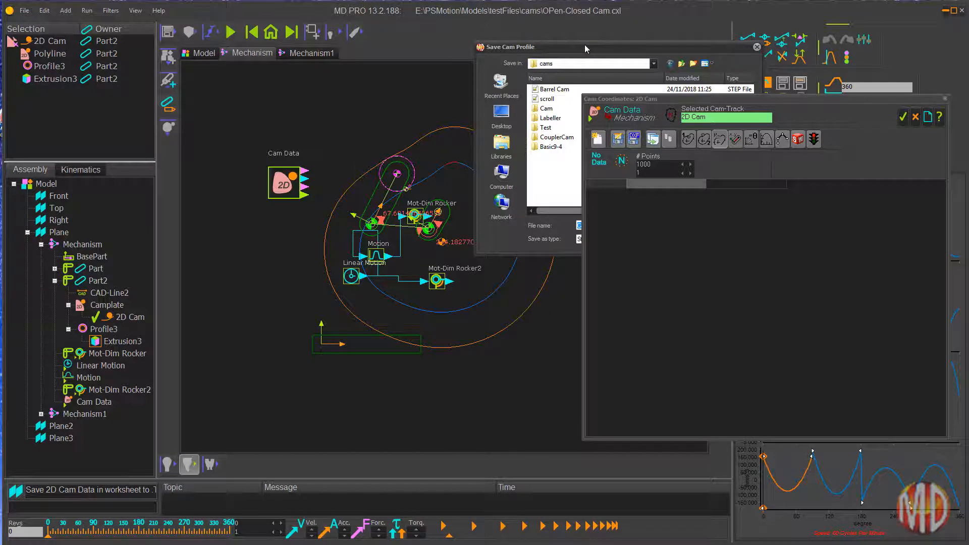
# Step: Save the 2D cam profile as a STEP (AP203) file named CamData in the cams folder
pyautogui.moveTo(585, 48); pyautogui.dragTo(245, 40)
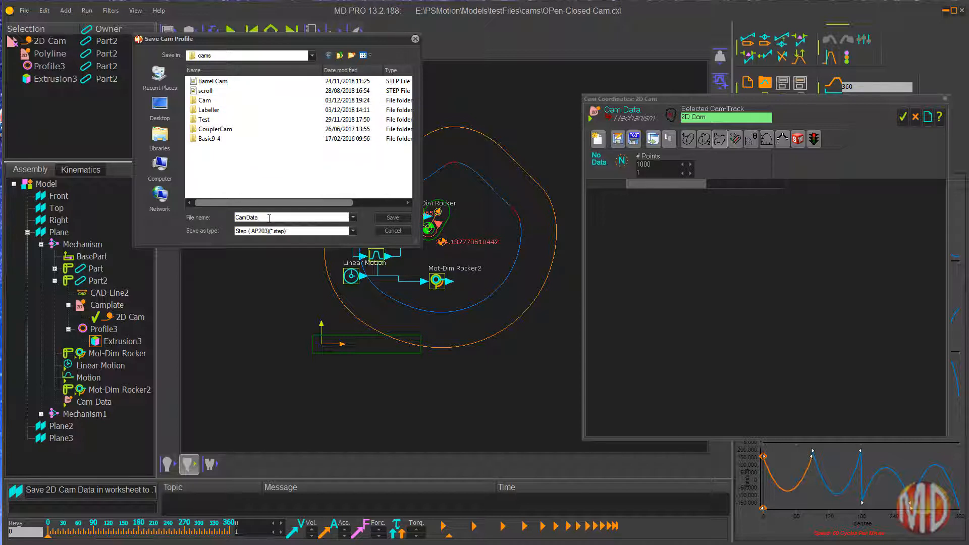
pyautogui.click(392, 218)
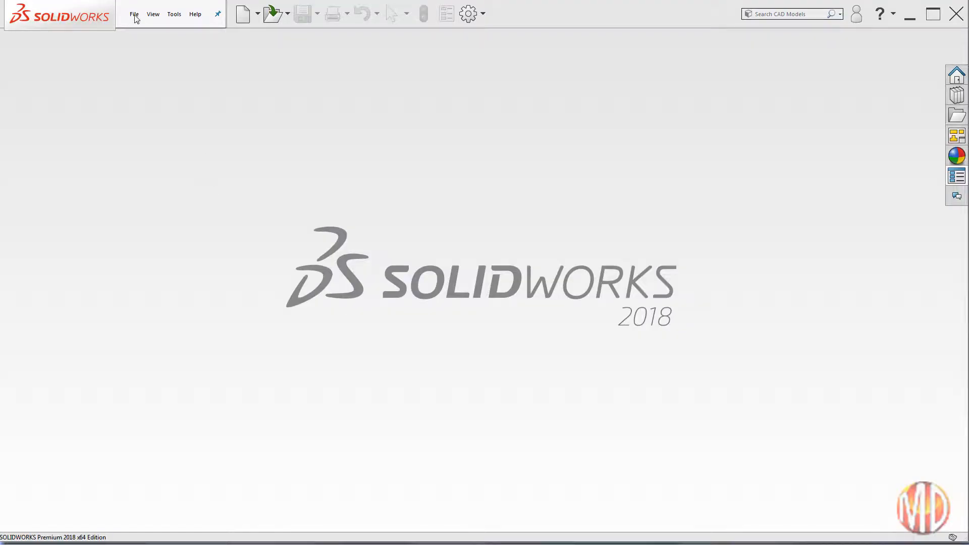
# Step: Switch to SOLIDWORKS and open the CamData STEP file from the cams folder
pyautogui.click(134, 15)
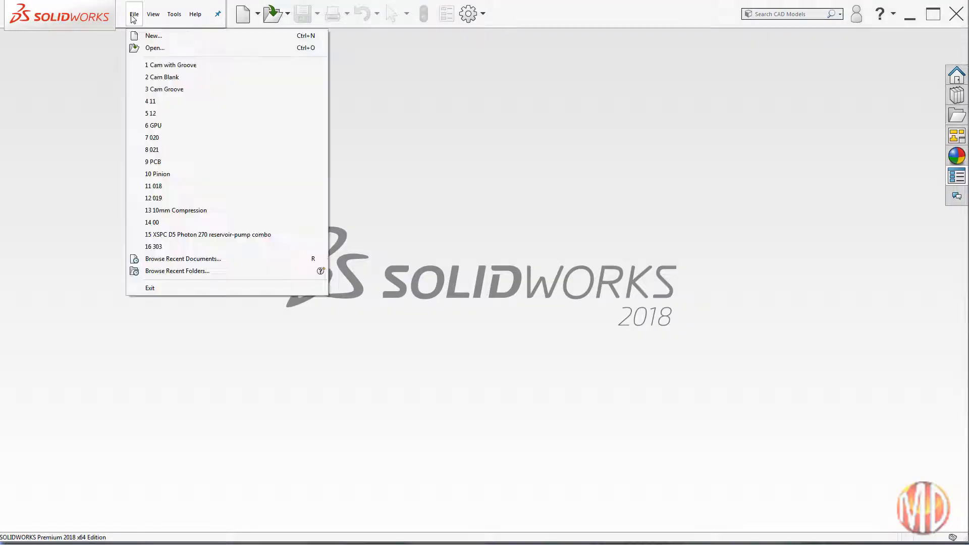
pyautogui.click(154, 49)
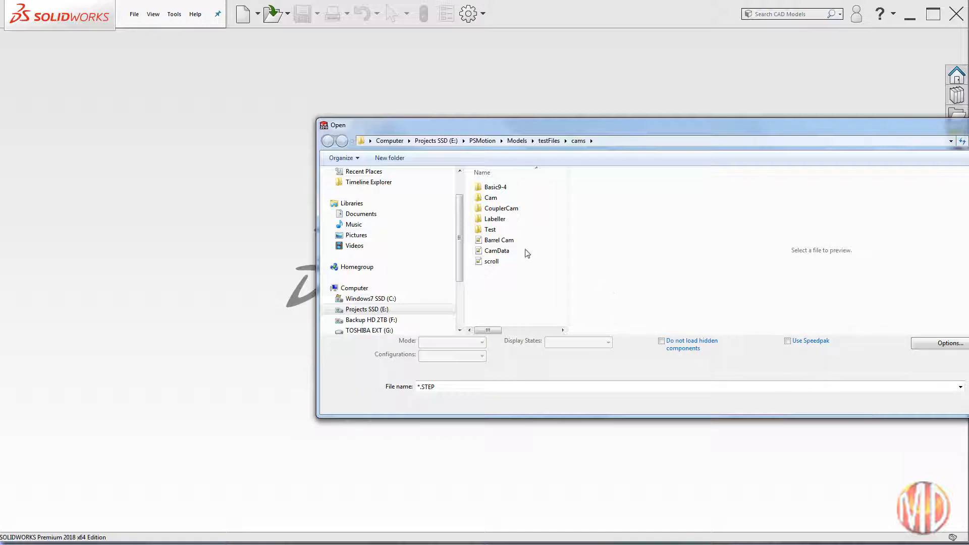
pyautogui.click(496, 253)
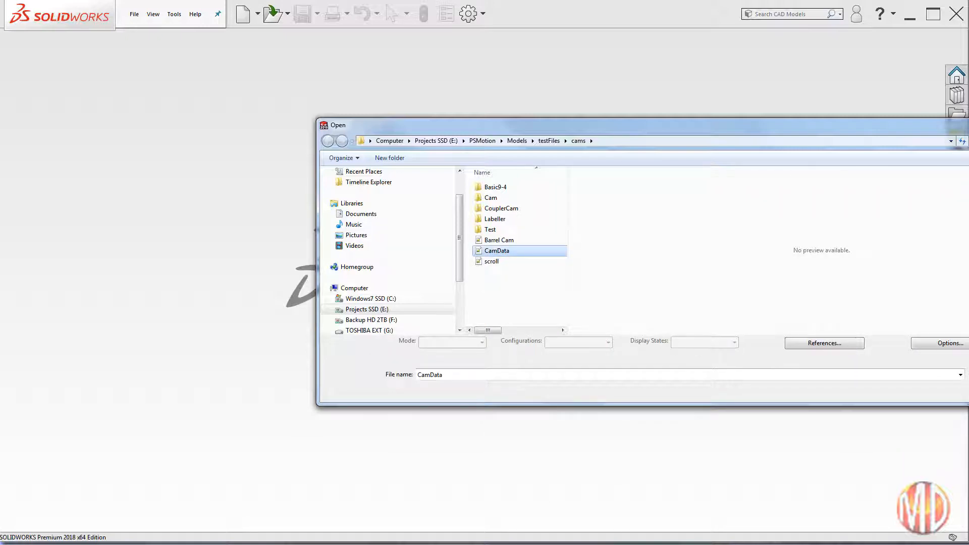
pyautogui.press('Return')
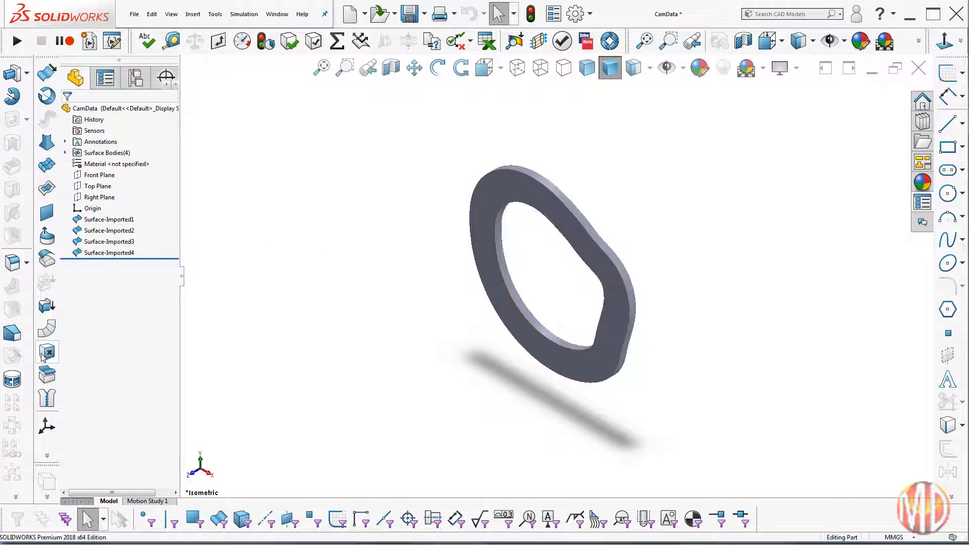
# Step: Knit the four imported cam surfaces, Surface-Imported1 to Surface-Imported4, into one surface
pyautogui.click(45, 399)
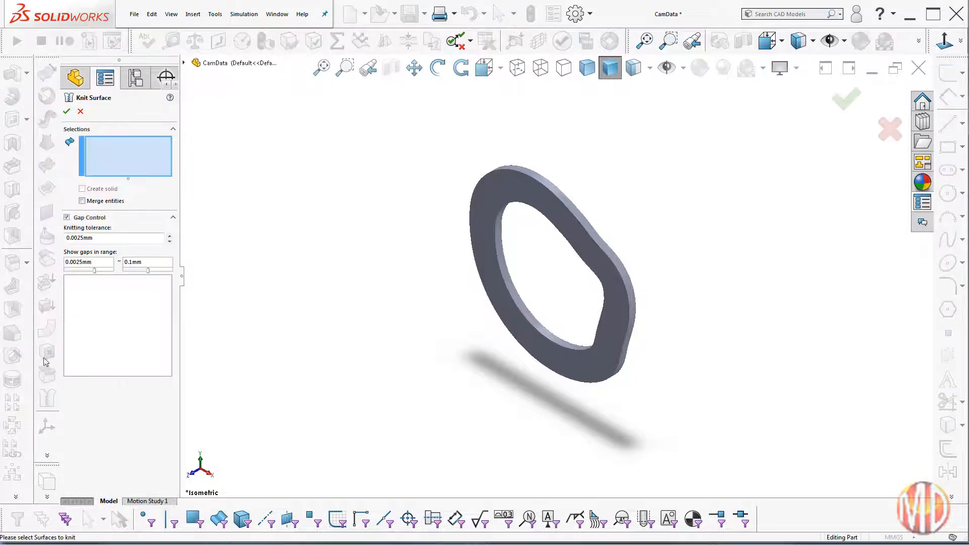
pyautogui.click(183, 63)
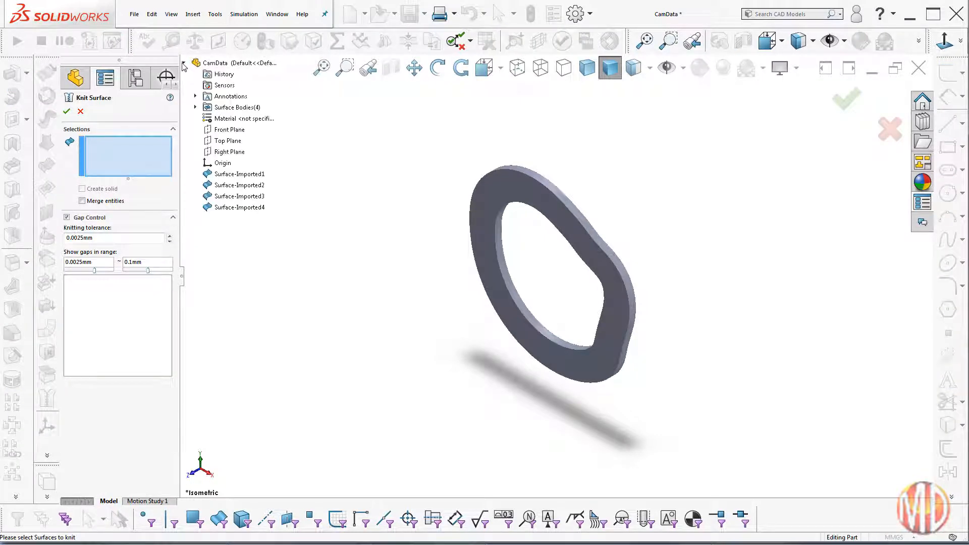
pyautogui.click(223, 174)
pyautogui.click(222, 185)
pyautogui.click(222, 196)
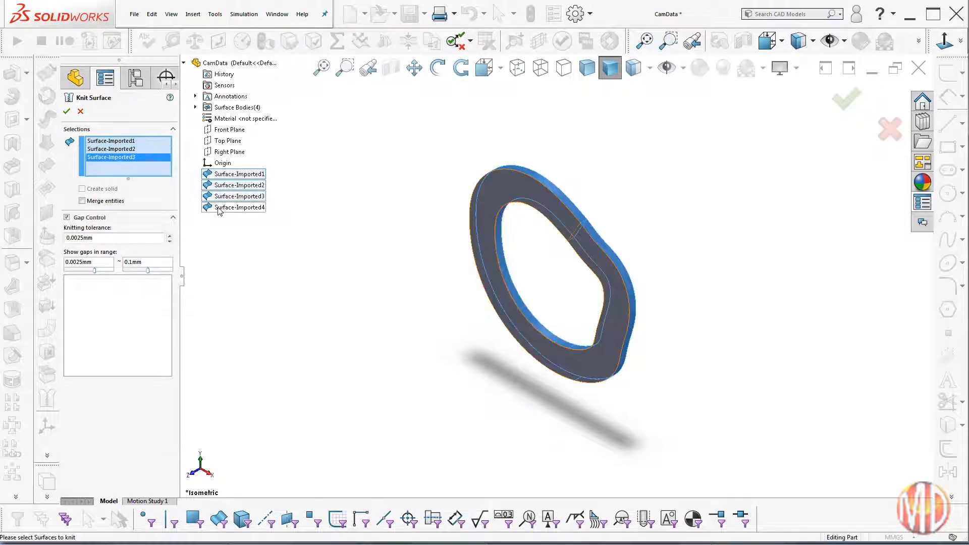
pyautogui.click(220, 209)
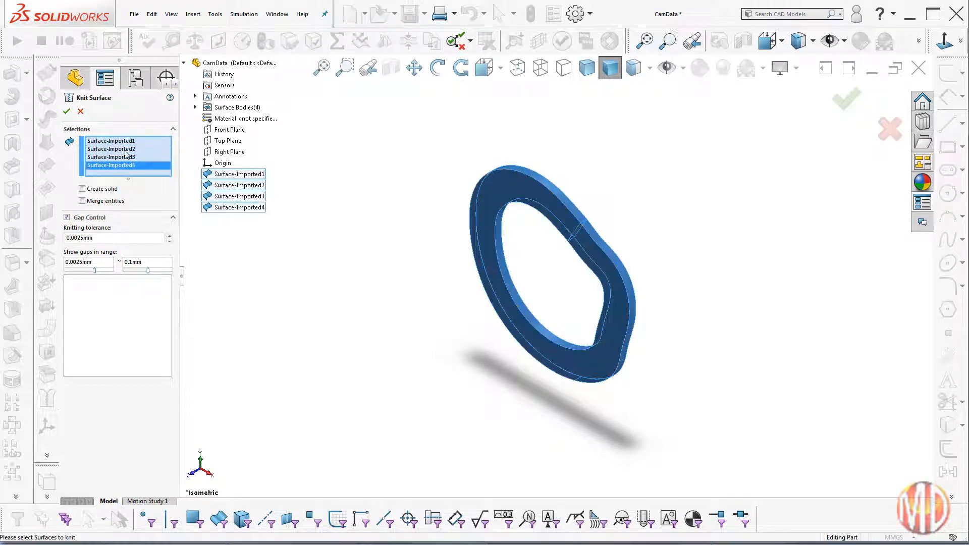
pyautogui.click(66, 112)
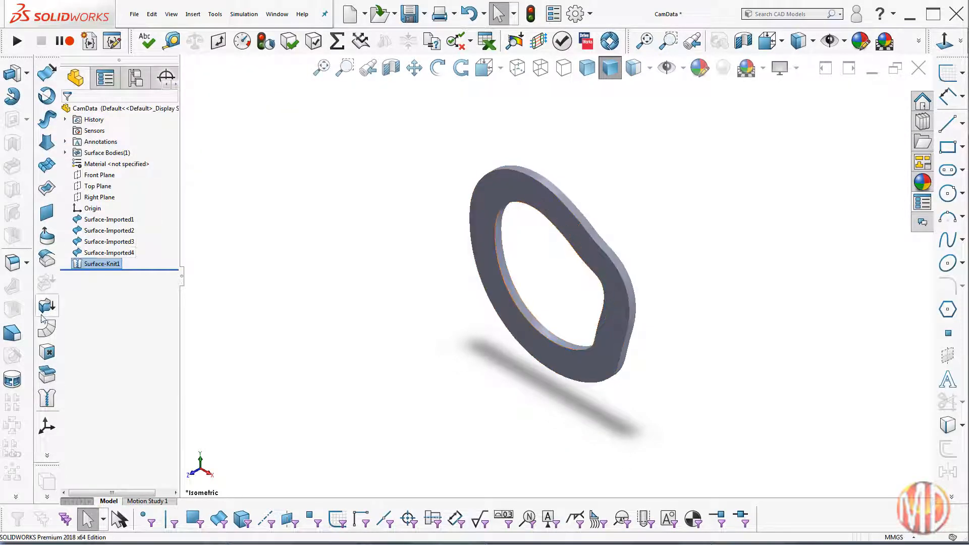
# Step: Thicken the knitted surface into a solid from its enclosed volume, and save the part as Cam Groove 1
pyautogui.click(47, 307)
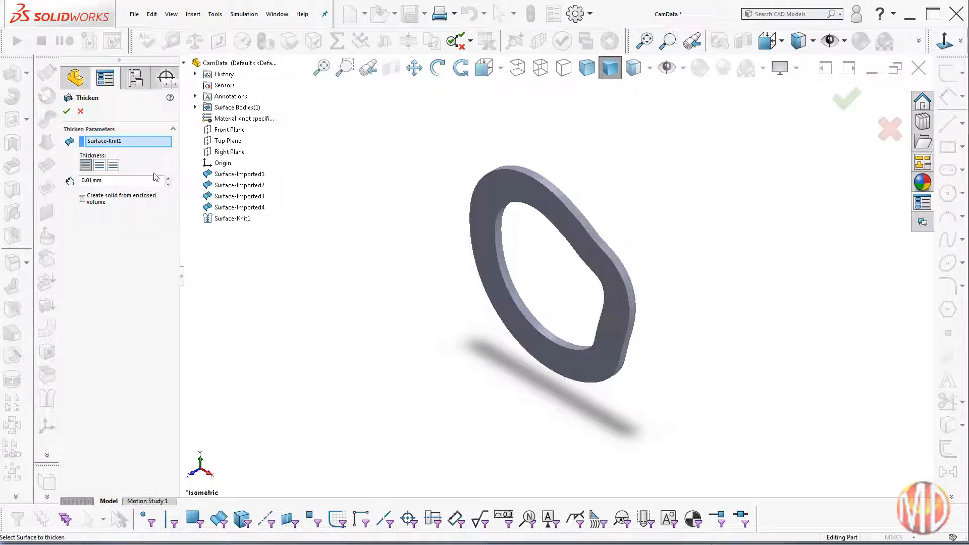
pyautogui.click(87, 201)
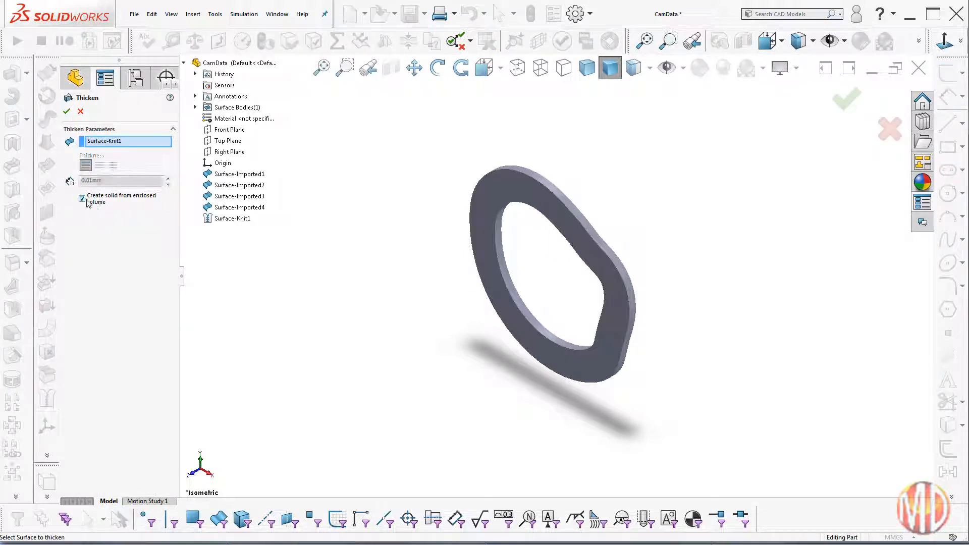
pyautogui.click(65, 111)
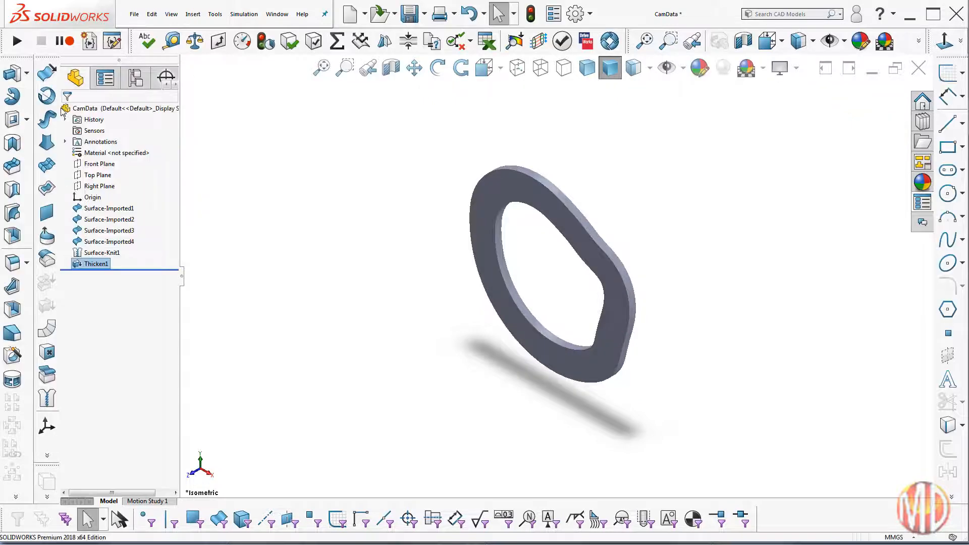
pyautogui.click(134, 14)
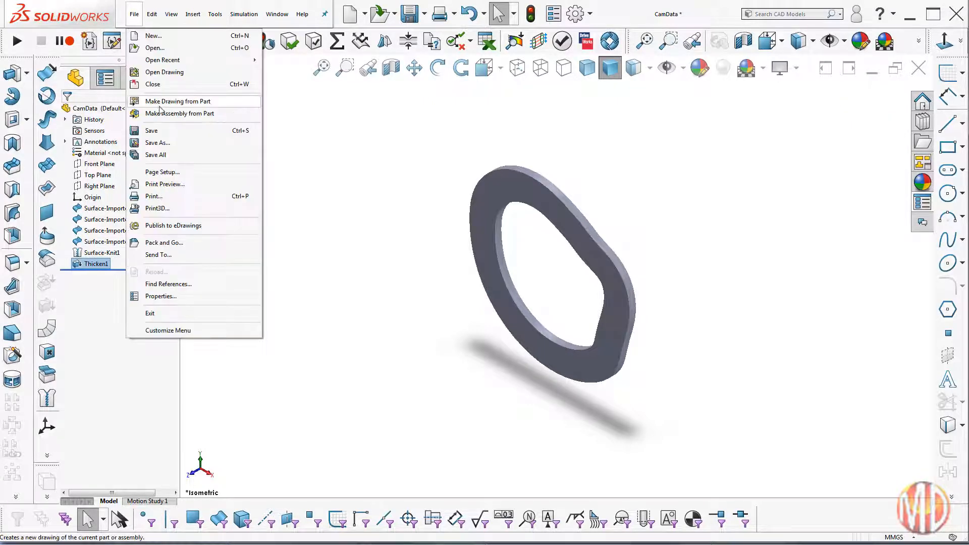
pyautogui.click(162, 144)
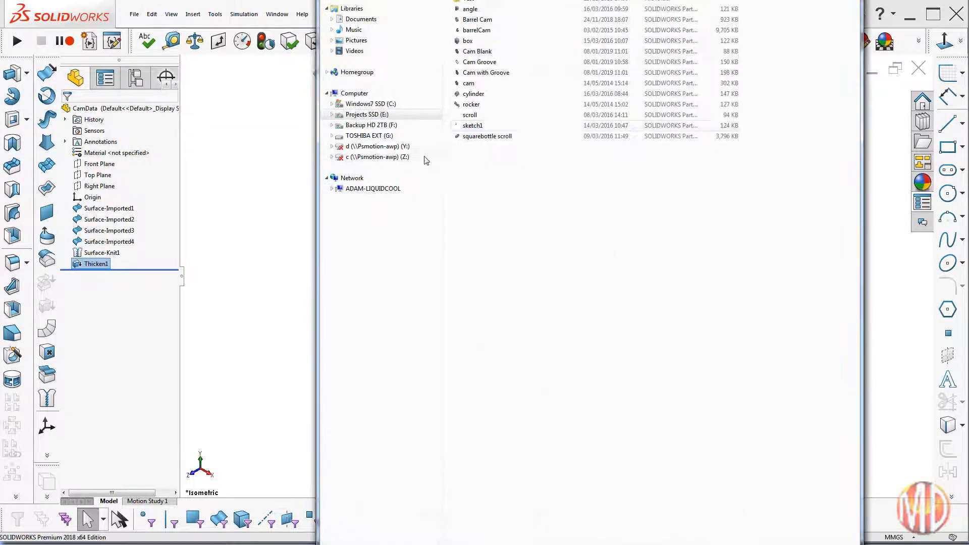
# Step: Create a new part document
pyautogui.click(132, 15)
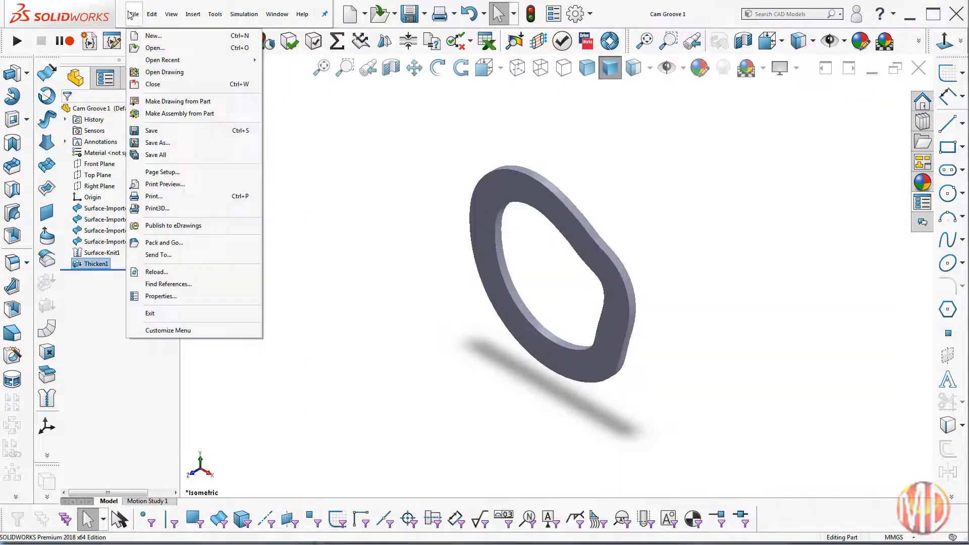
pyautogui.click(152, 36)
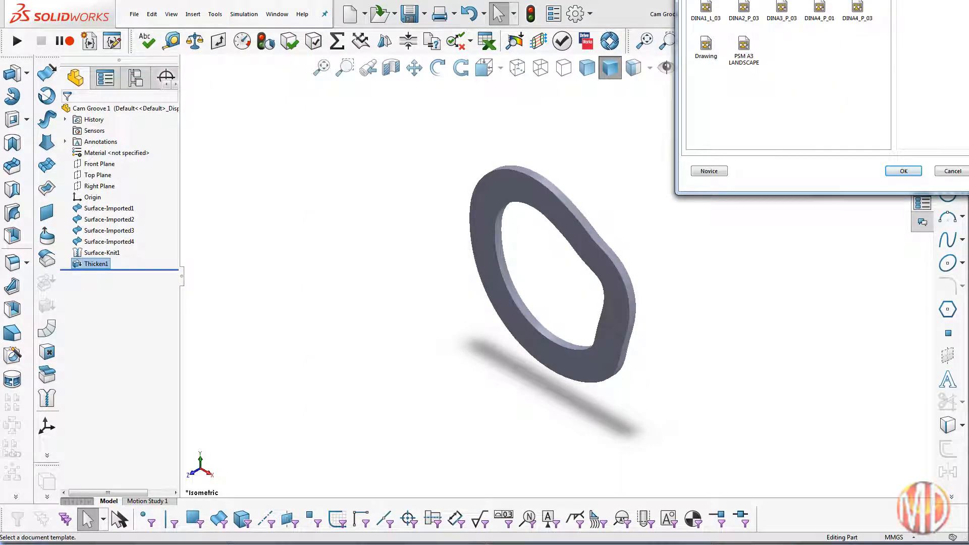
pyautogui.click(912, 173)
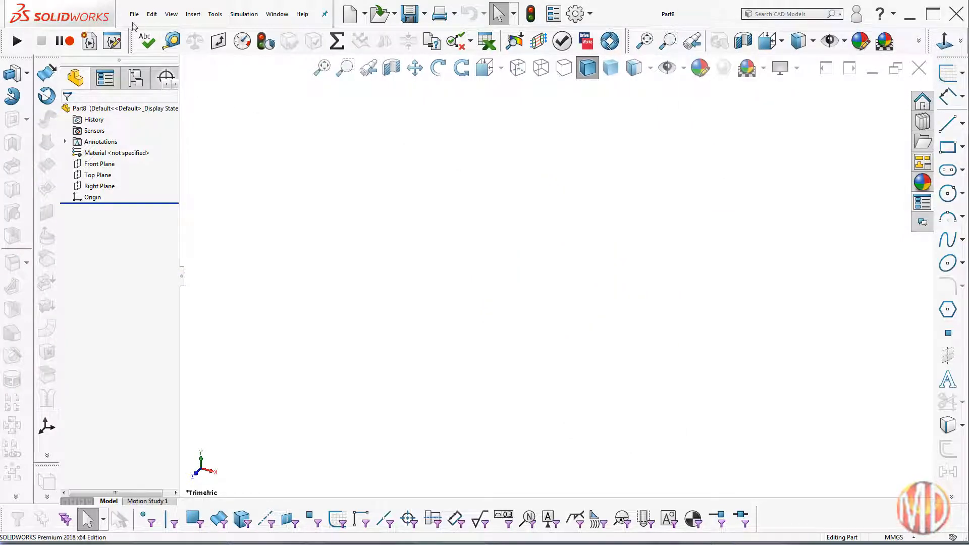
# Step: Insert the Cam Blank part into the new part at the origin
pyautogui.click(193, 14)
pyautogui.click(207, 244)
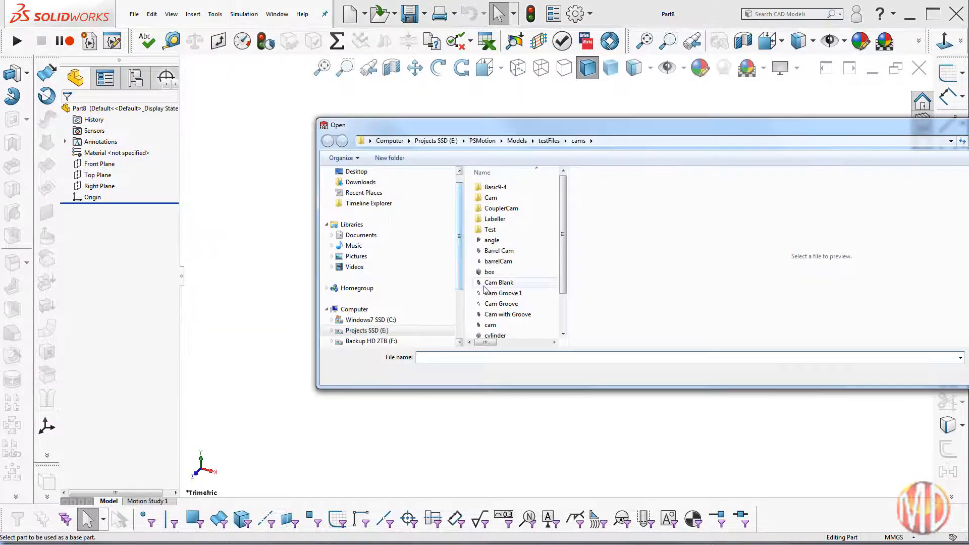
pyautogui.click(510, 283)
pyautogui.click(960, 379)
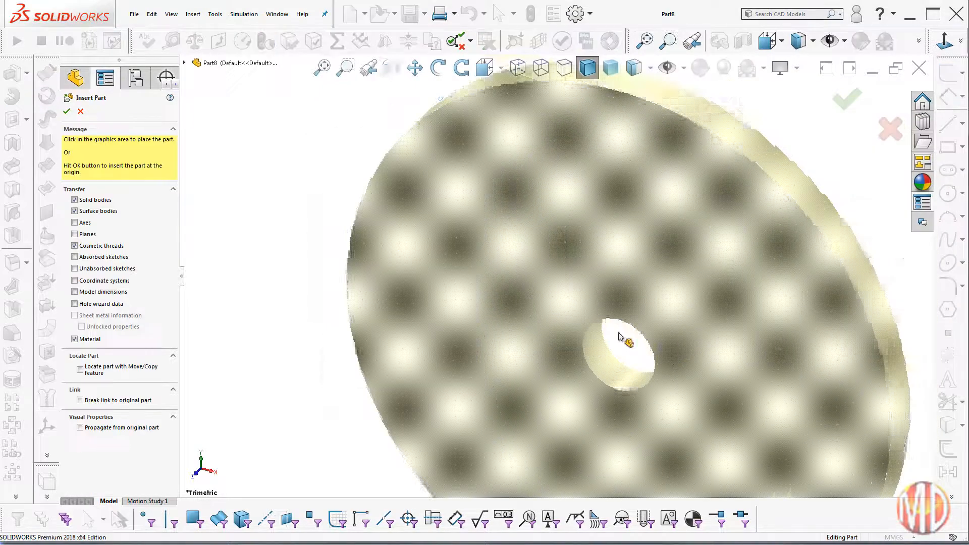
pyautogui.press('Return')
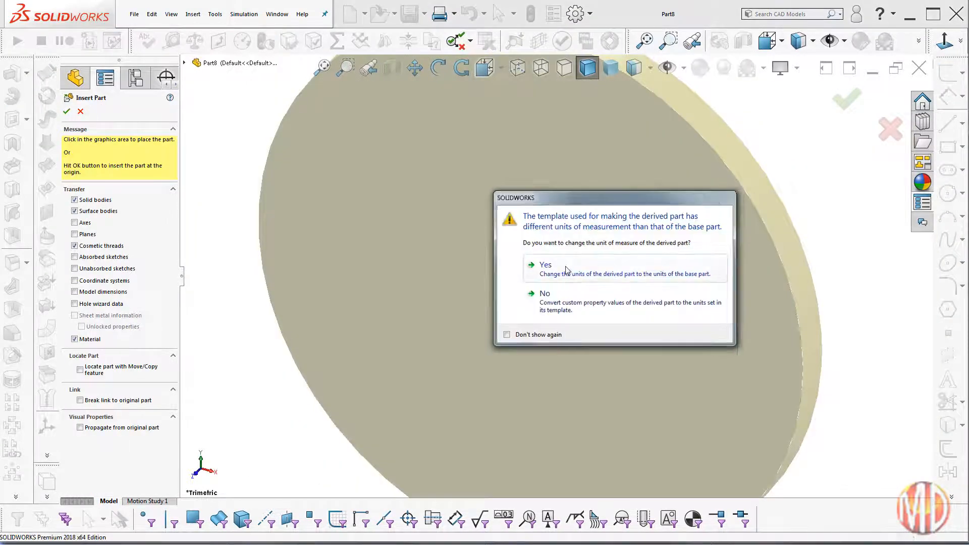
# Step: Insert the Cam Groove 1 part at the origin, changing the derived part's units to those of the base part
pyautogui.click(192, 14)
pyautogui.click(215, 246)
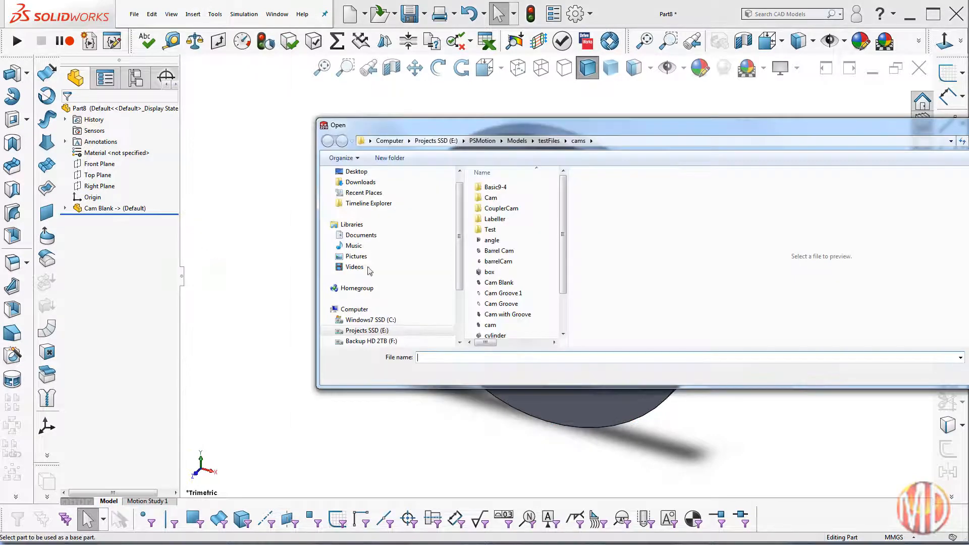
pyautogui.click(522, 293)
pyautogui.press('Return')
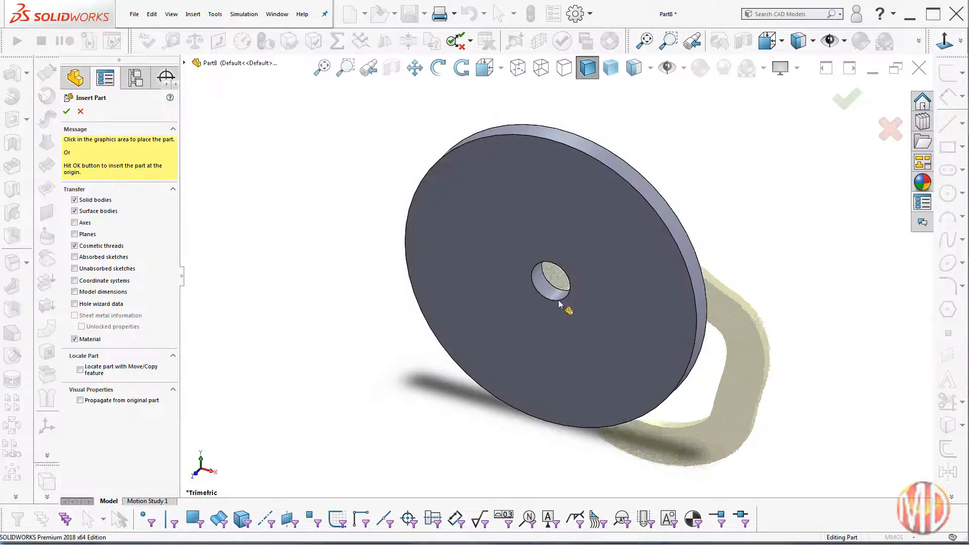
pyautogui.click(67, 111)
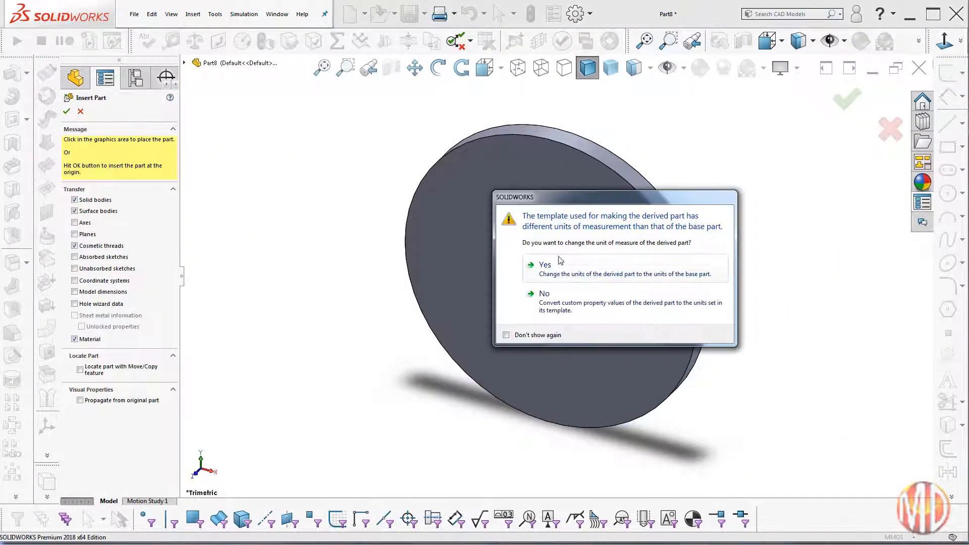
pyautogui.click(597, 279)
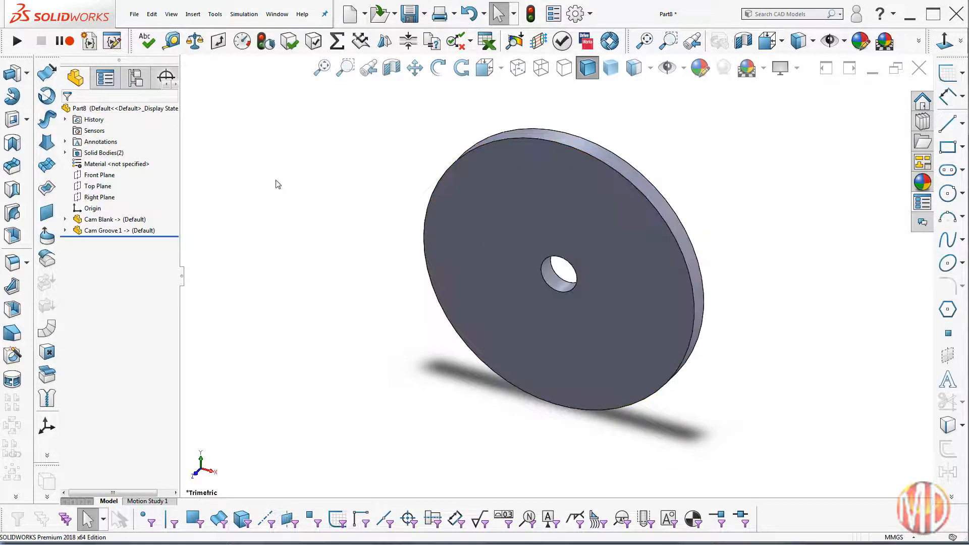
# Step: Subtract the Cam Groove 1 body from the Cam Blank main body with the Combine feature
pyautogui.click(193, 13)
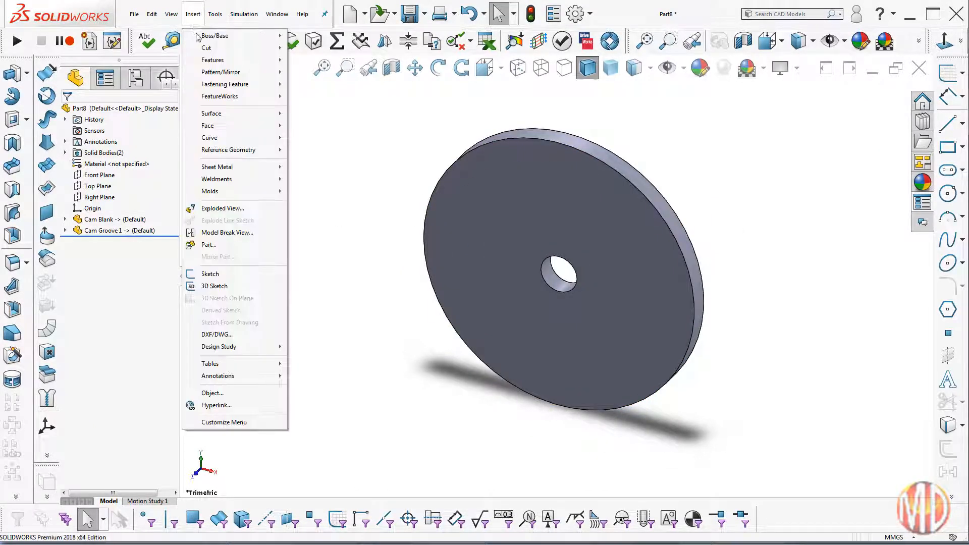
pyautogui.moveTo(211, 61)
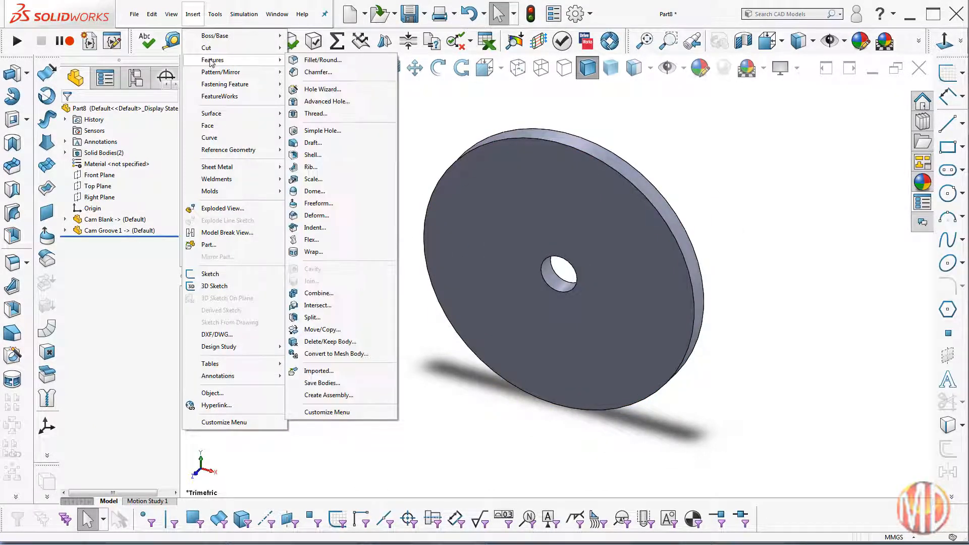
pyautogui.click(319, 292)
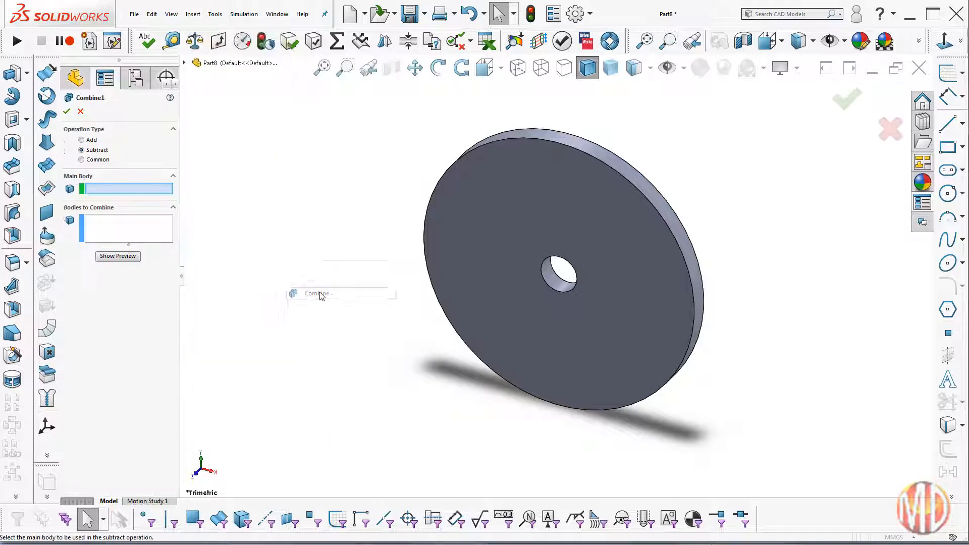
pyautogui.click(184, 63)
pyautogui.click(519, 204)
pyautogui.click(195, 107)
pyautogui.click(247, 129)
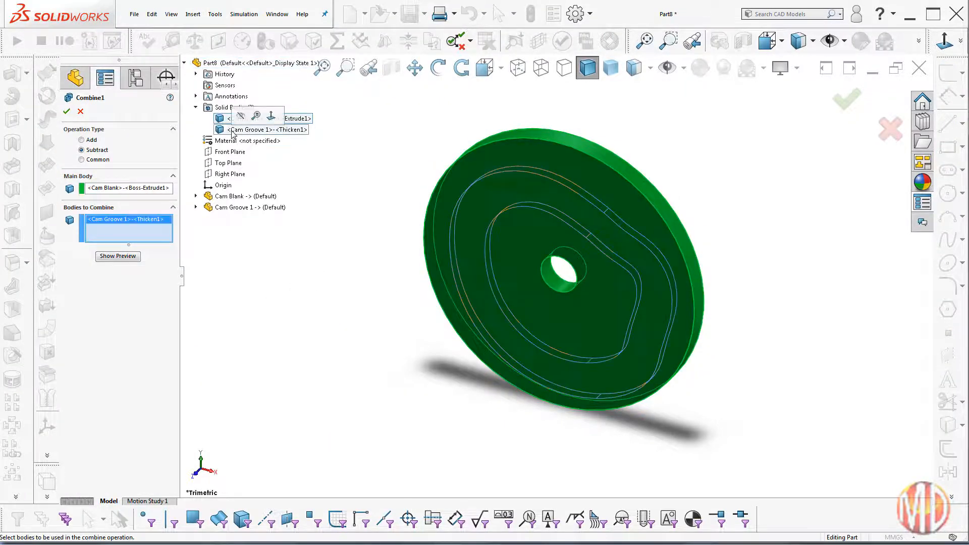
pyautogui.click(66, 111)
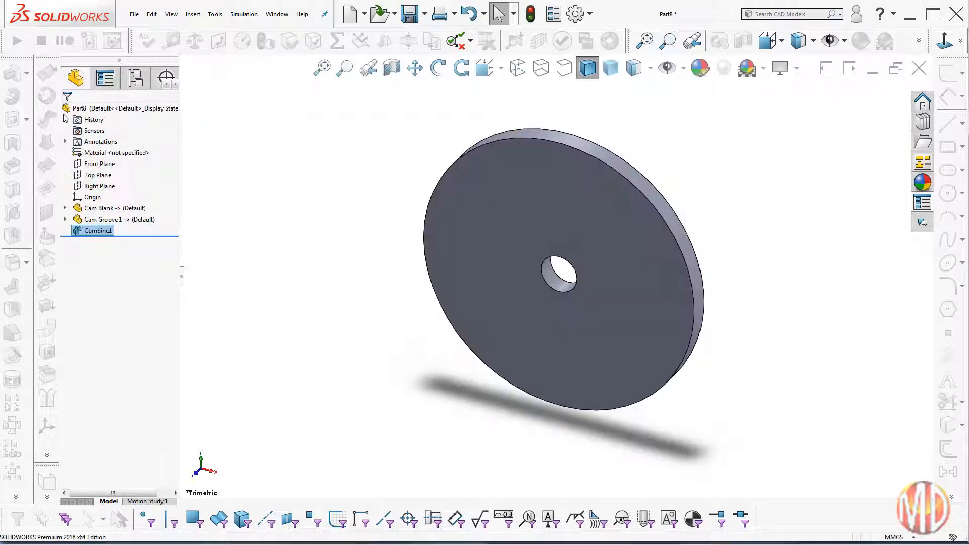
# Step: Examine the cut cam groove on the reverse face of the combined part
pyautogui.click(96, 231)
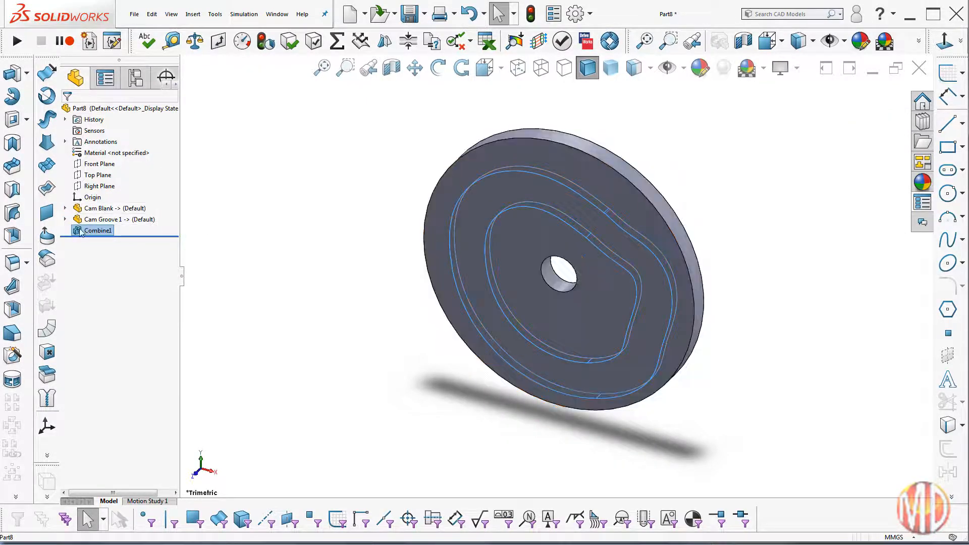
pyautogui.click(335, 187)
pyautogui.press('Left')
pyautogui.press('Left')
pyautogui.press('Left')
pyautogui.press('Left')
pyautogui.press('Left')
pyautogui.press('Left')
pyautogui.press('Left')
pyautogui.press('Left')
pyautogui.press('Left')
pyautogui.press('Left')
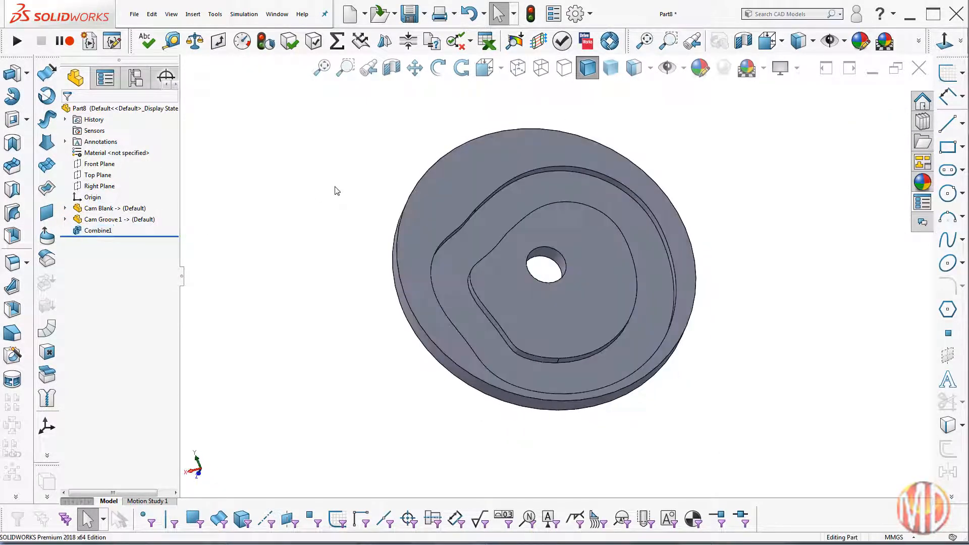
pyautogui.press('Up')
pyautogui.press('Up')
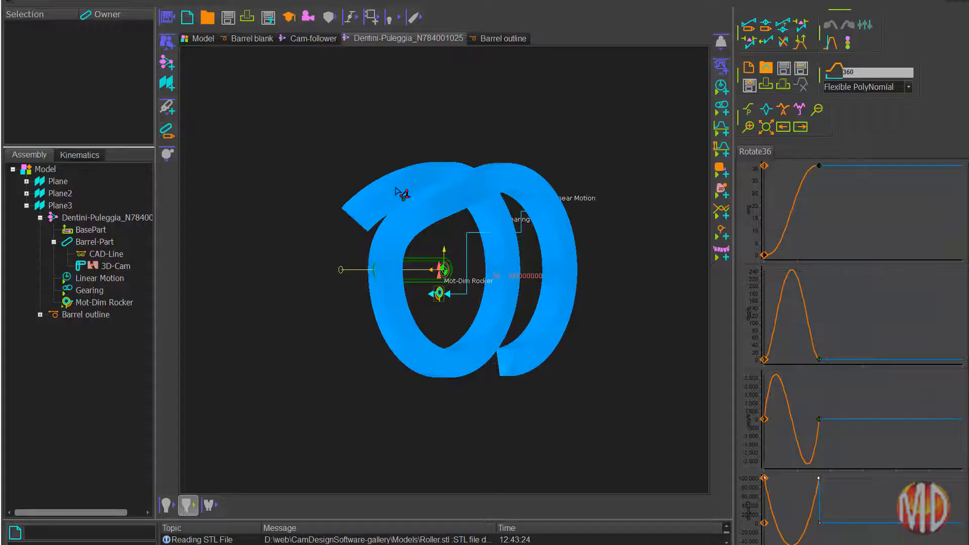
# Step: Save the Barrel-Part 3D-Cam data from MD PRO as a STEP AP203 file named Barrel in the cams folder
pyautogui.doubleClick(403, 193)
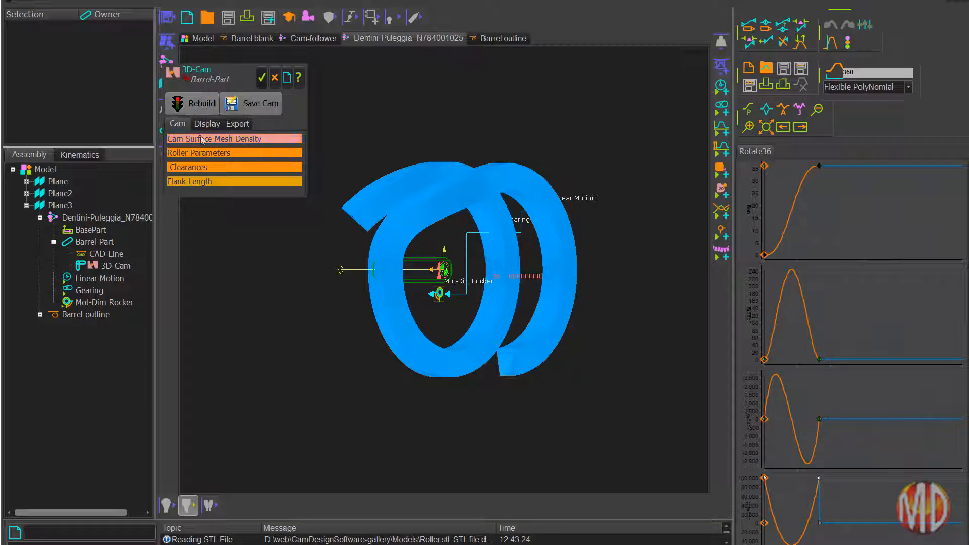
pyautogui.click(242, 125)
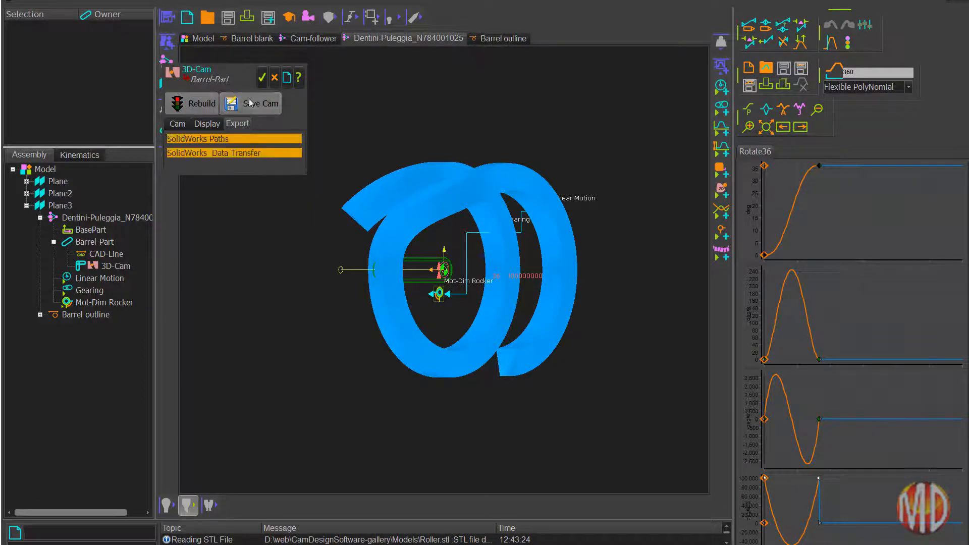
pyautogui.click(251, 103)
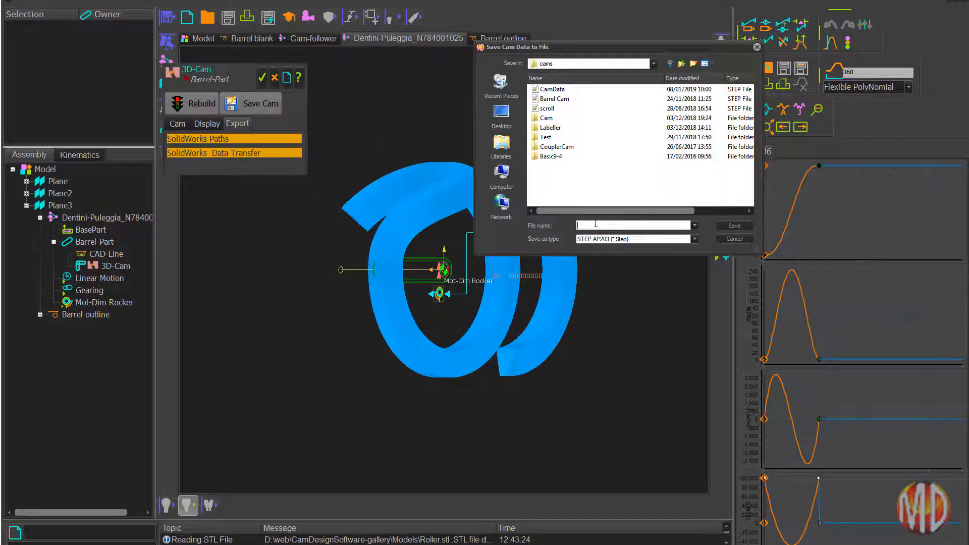
pyautogui.write('Barrel')
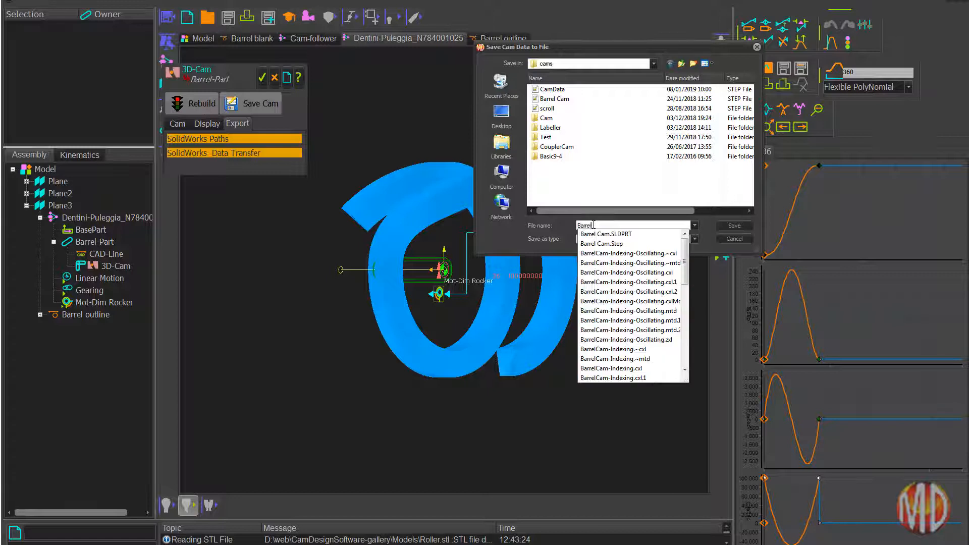
pyautogui.press('BackSpace')
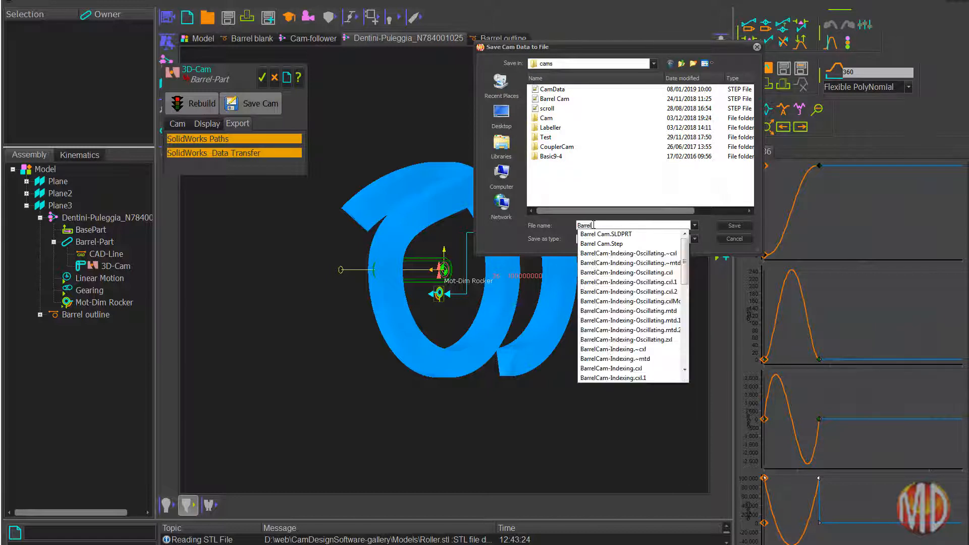
pyautogui.click(738, 223)
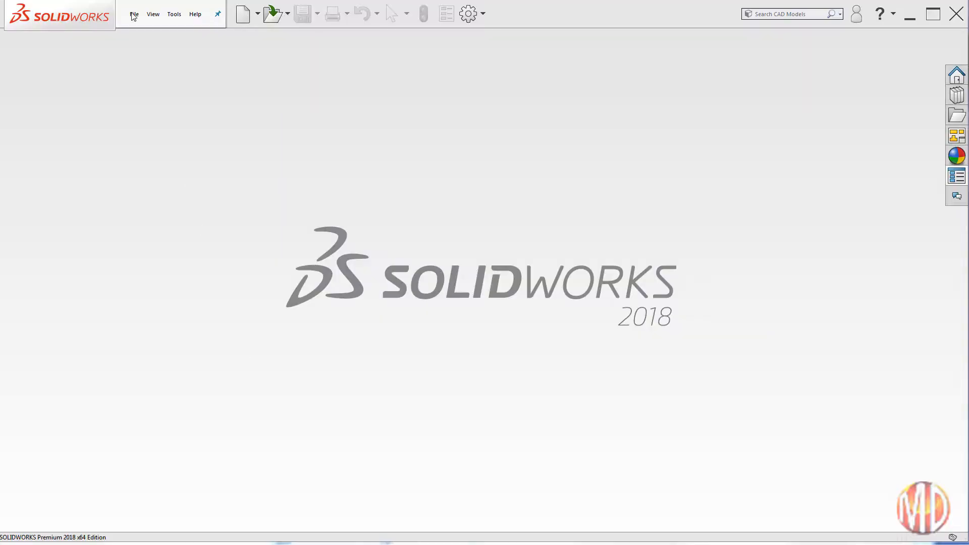
# Step: Switch to SOLIDWORKS and open the Barrel STEP file from the cams folder, filtering for STEP AP203/214/242 files
pyautogui.click(134, 16)
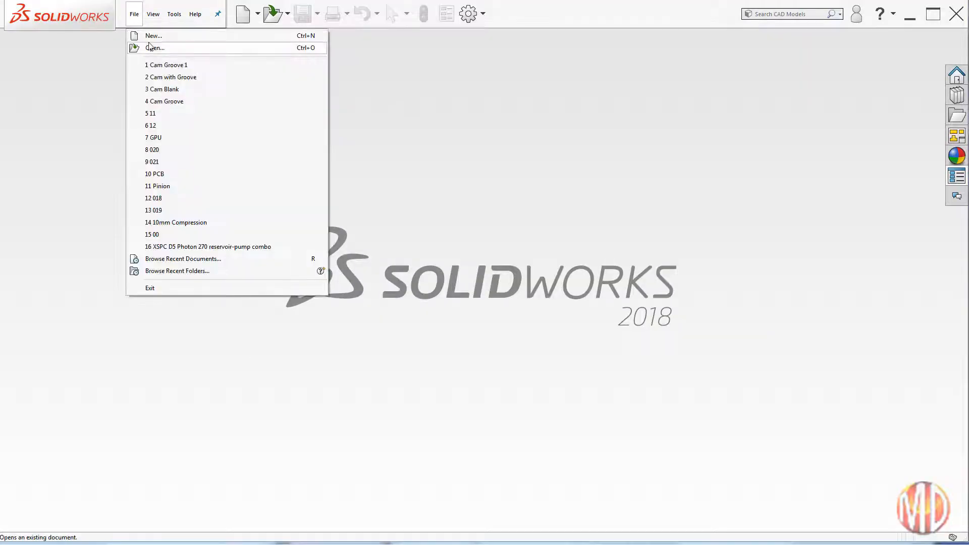
pyautogui.click(150, 48)
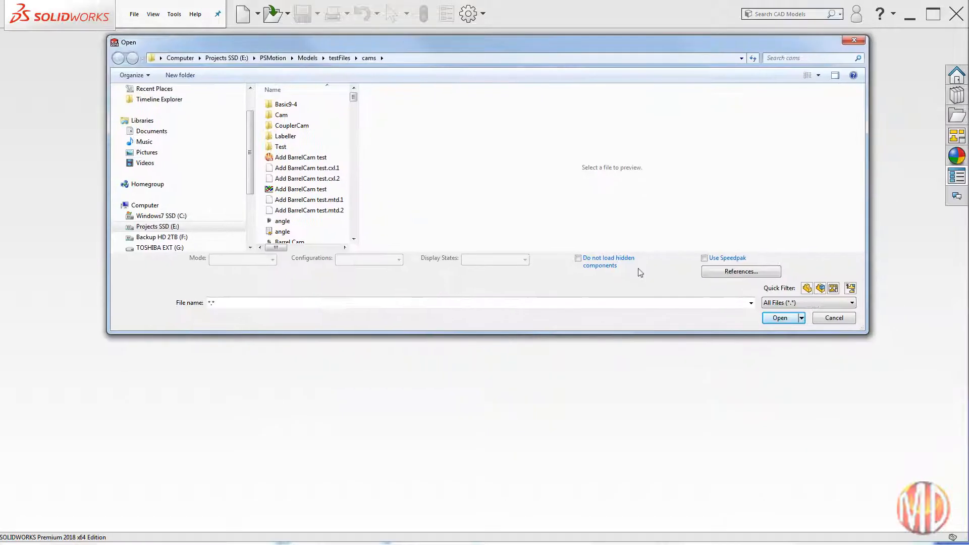
pyautogui.click(794, 303)
pyautogui.click(810, 382)
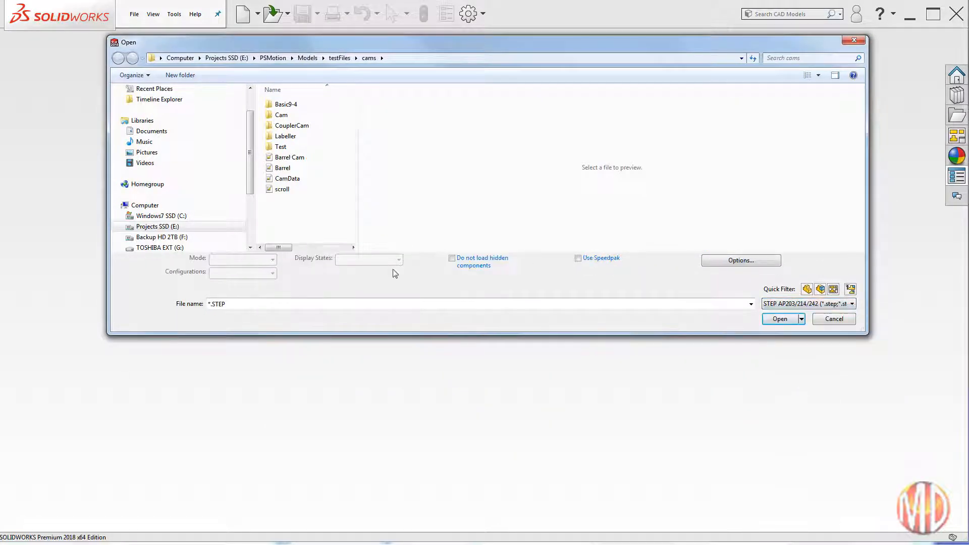
pyautogui.click(285, 168)
pyautogui.click(767, 309)
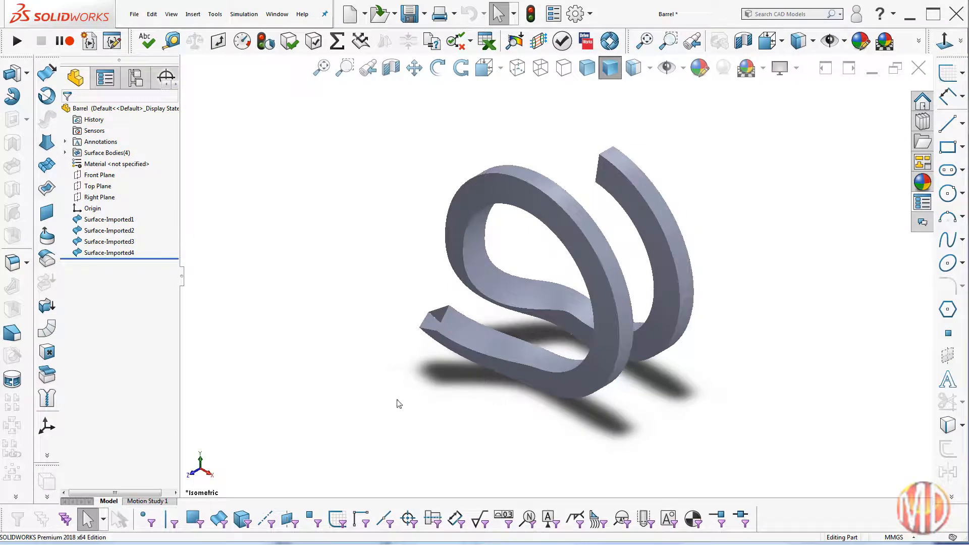
# Step: Close the open end of the barrel groove with a Boundary Surface, using two opposite end edges for each of the two directions
pyautogui.scroll(-5, 429, 360)
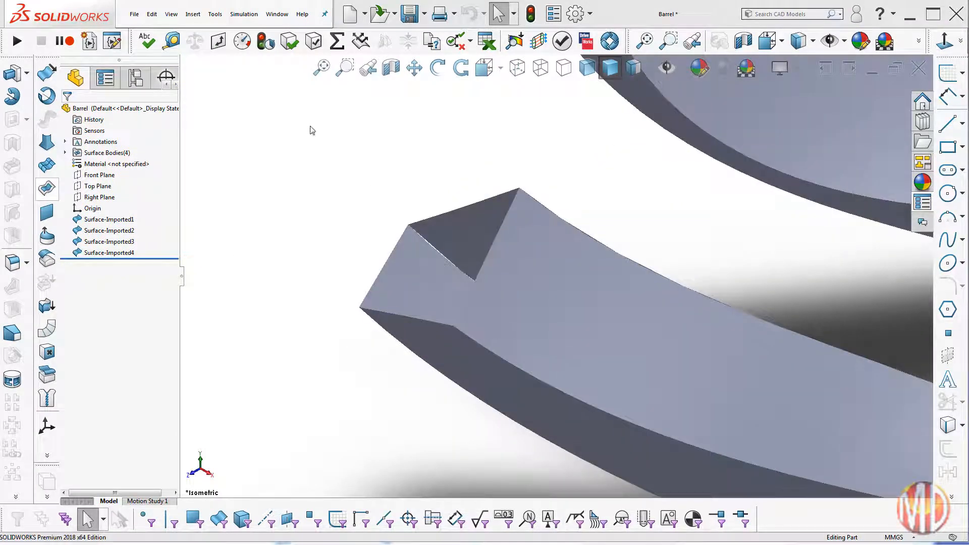
pyautogui.click(192, 15)
pyautogui.moveTo(212, 113)
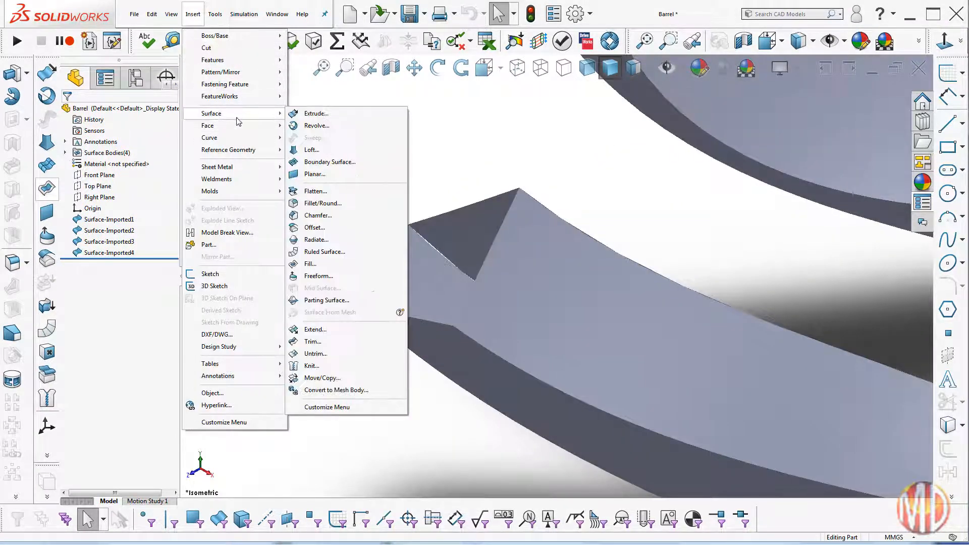
pyautogui.click(323, 161)
pyautogui.click(444, 215)
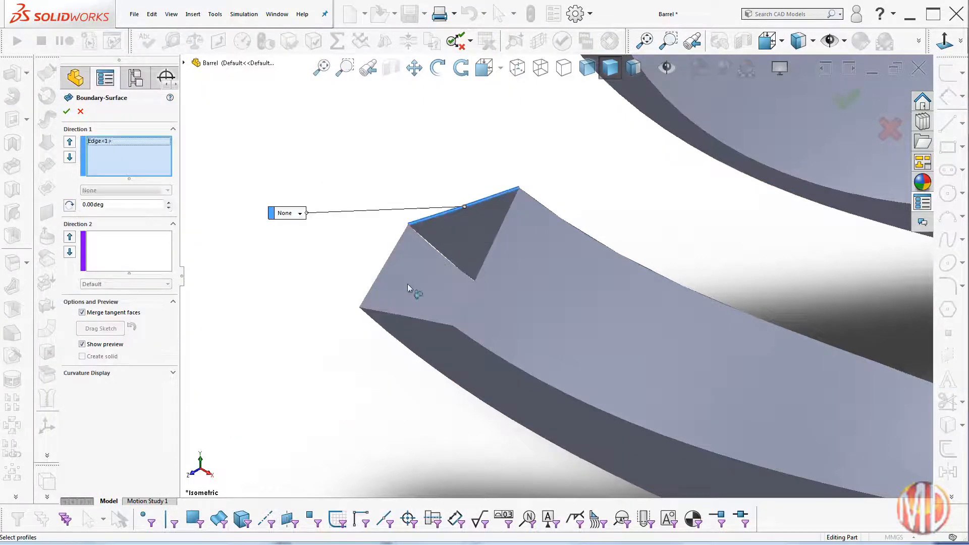
pyautogui.click(407, 317)
pyautogui.click(123, 247)
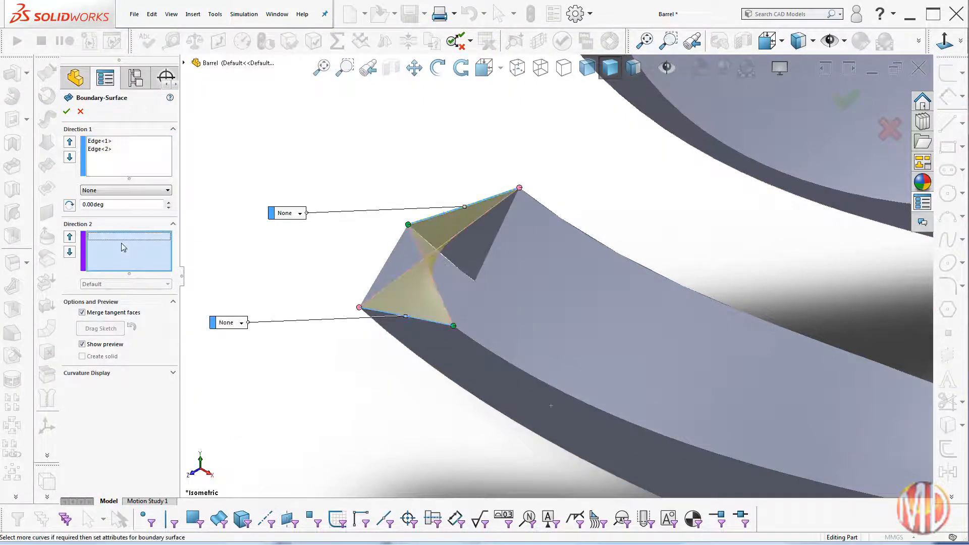
pyautogui.click(384, 268)
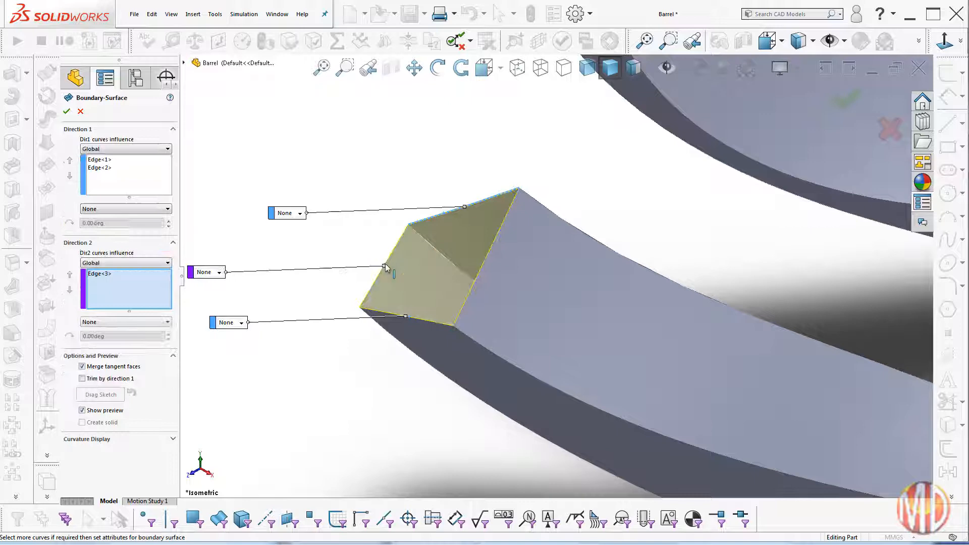
pyautogui.click(485, 261)
pyautogui.click(66, 111)
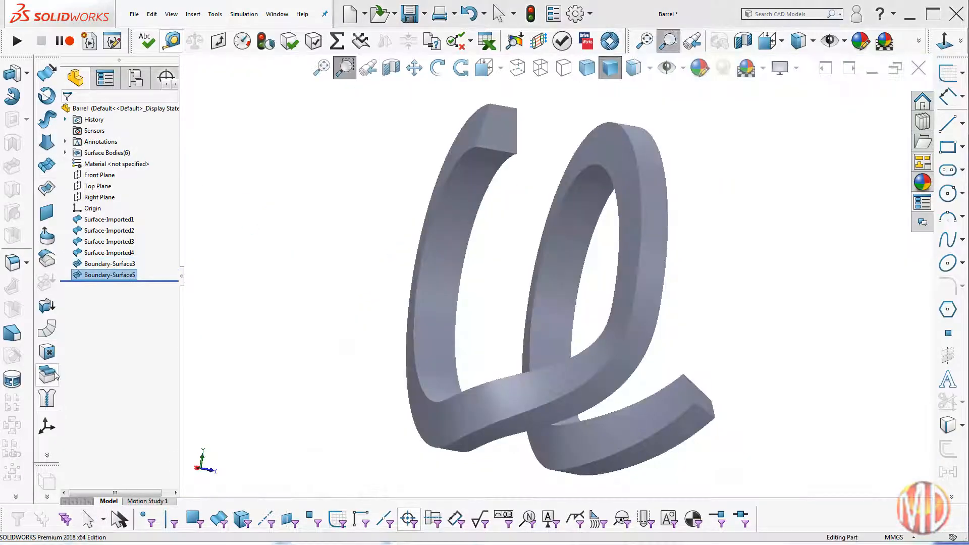
# Step: Knit the four imported surfaces together with the two boundary surfaces at the groove ends
pyautogui.click(49, 399)
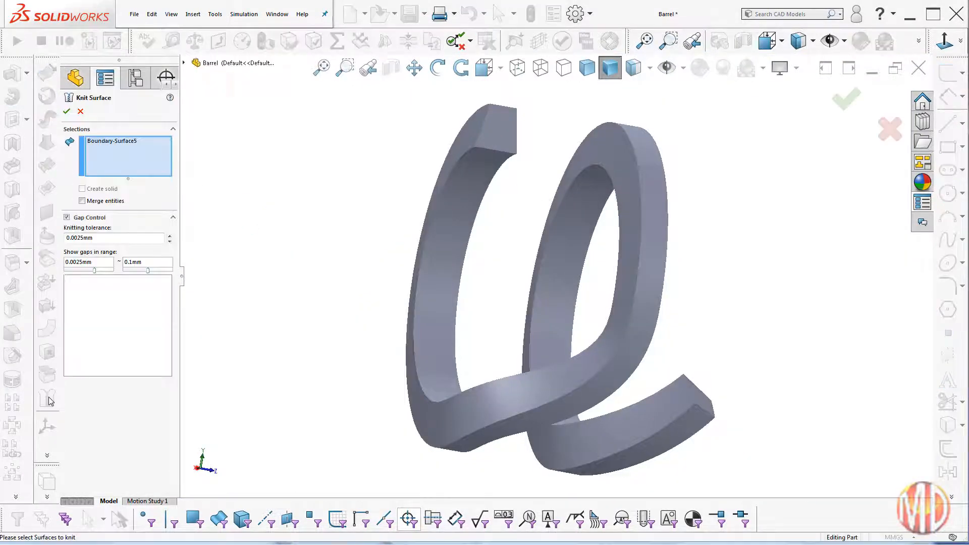
pyautogui.click(184, 63)
pyautogui.click(227, 176)
pyautogui.click(225, 185)
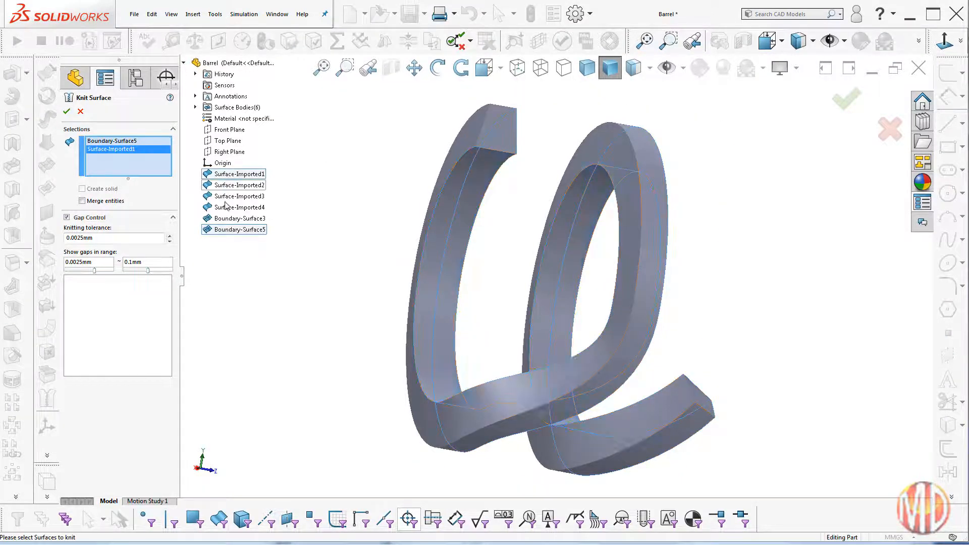
pyautogui.click(225, 206)
pyautogui.click(225, 197)
pyautogui.click(218, 220)
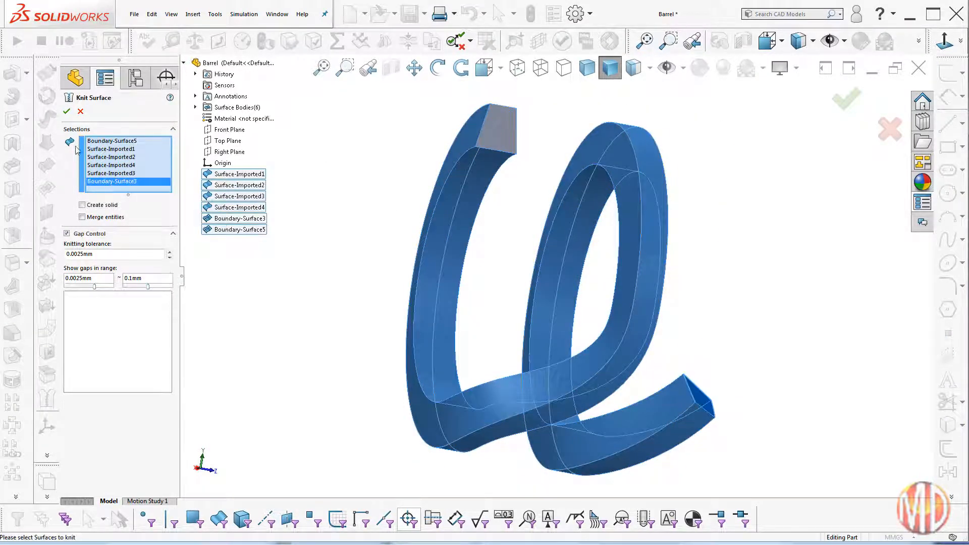
pyautogui.click(66, 111)
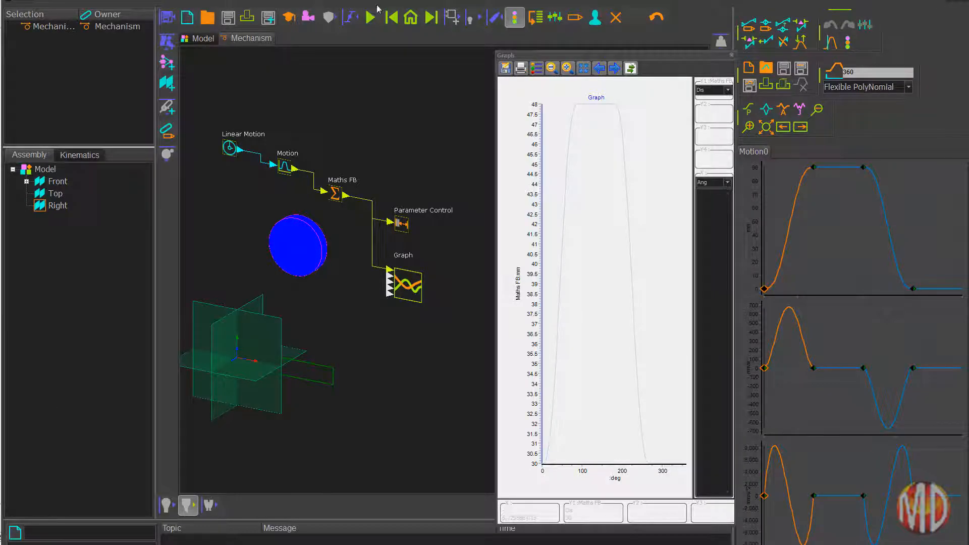
# Step: Switch to MD PRO, cycle the disc mechanism to watch its motion against the graph, and select the Graph block
pyautogui.click(371, 17)
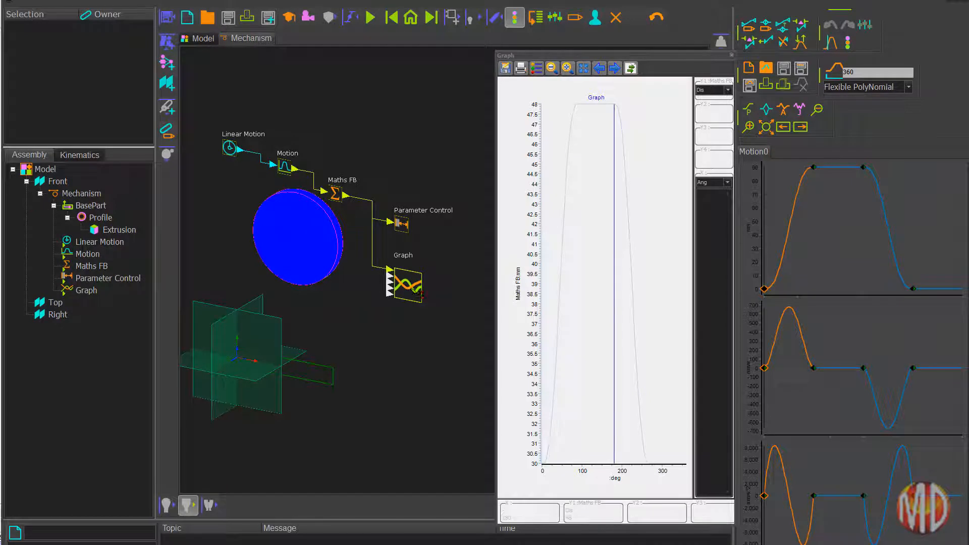
pyautogui.click(417, 289)
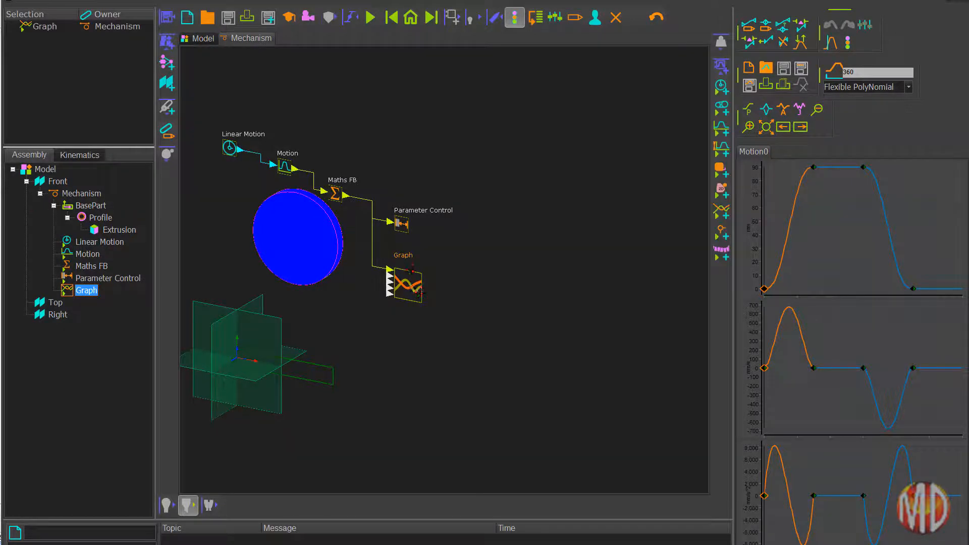
# Step: Open the Parameter Control block and remove Extrusion and DimRadius from its driven parameters
pyautogui.doubleClick(402, 223)
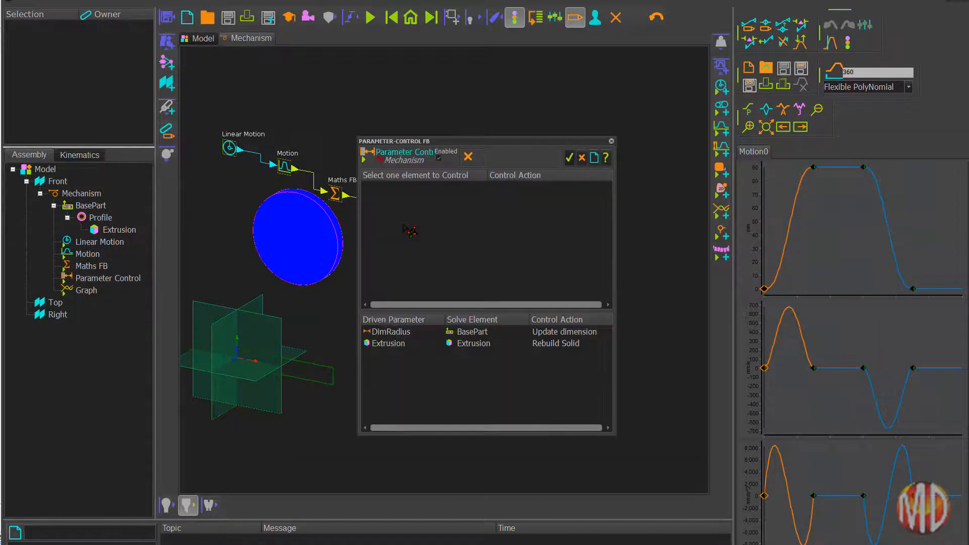
pyautogui.click(399, 334)
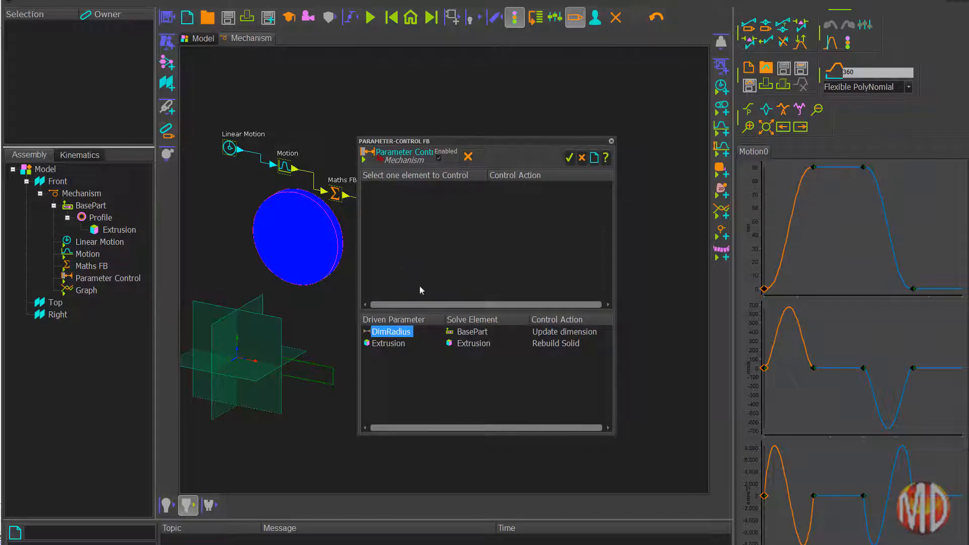
pyautogui.click(387, 344)
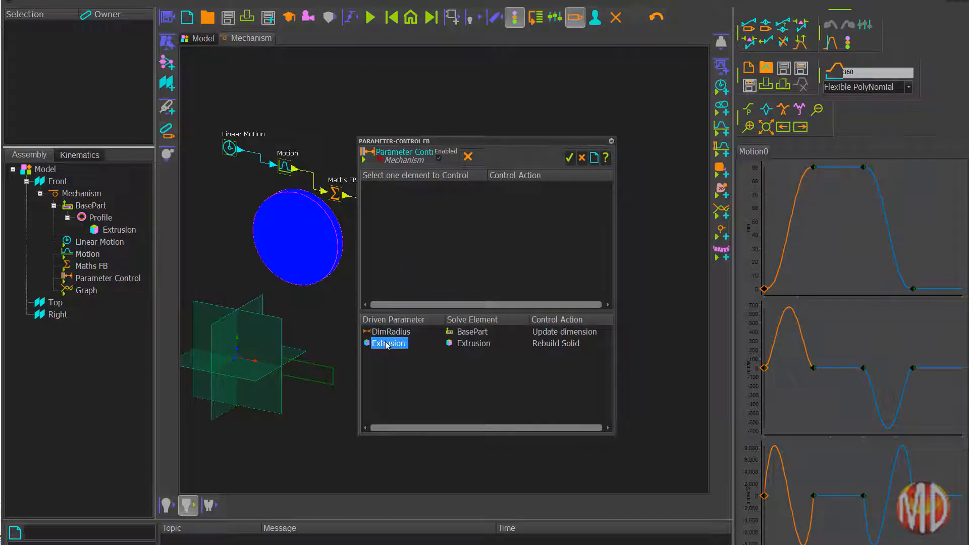
pyautogui.click(468, 157)
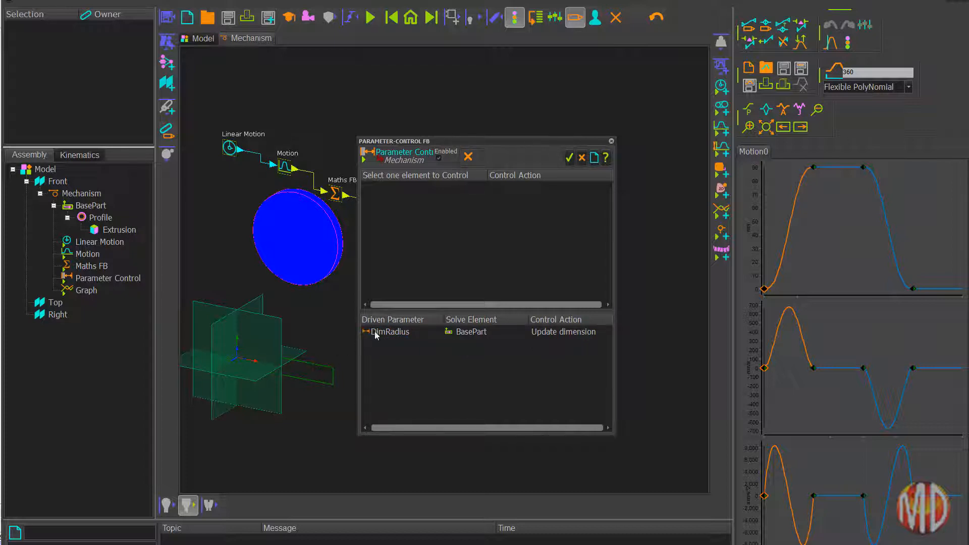
pyautogui.click(376, 334)
pyautogui.click(468, 157)
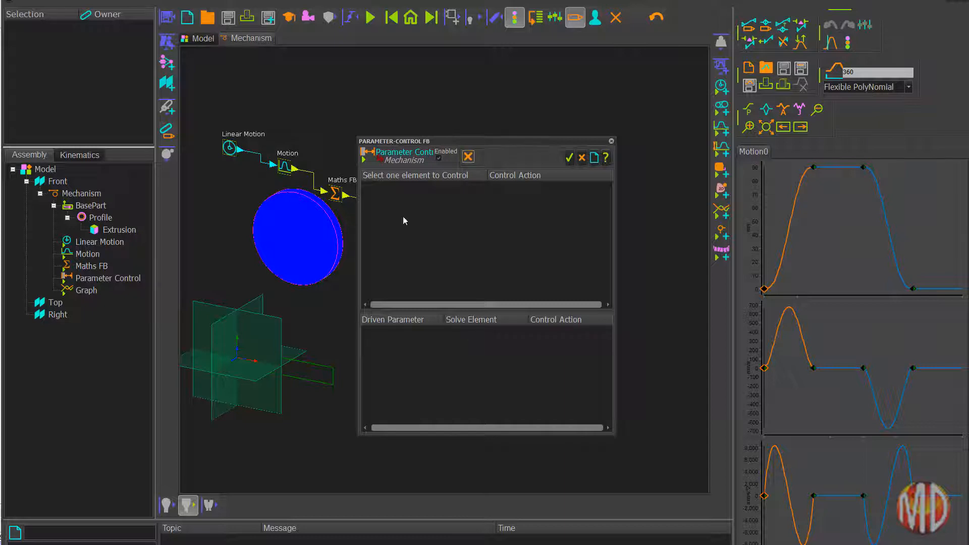
# Step: Assign the disc's DimRadius with Update dimension and its Extrusion with Rebuild Solid as driven parameters, and cycle the mechanism
pyautogui.click(341, 237)
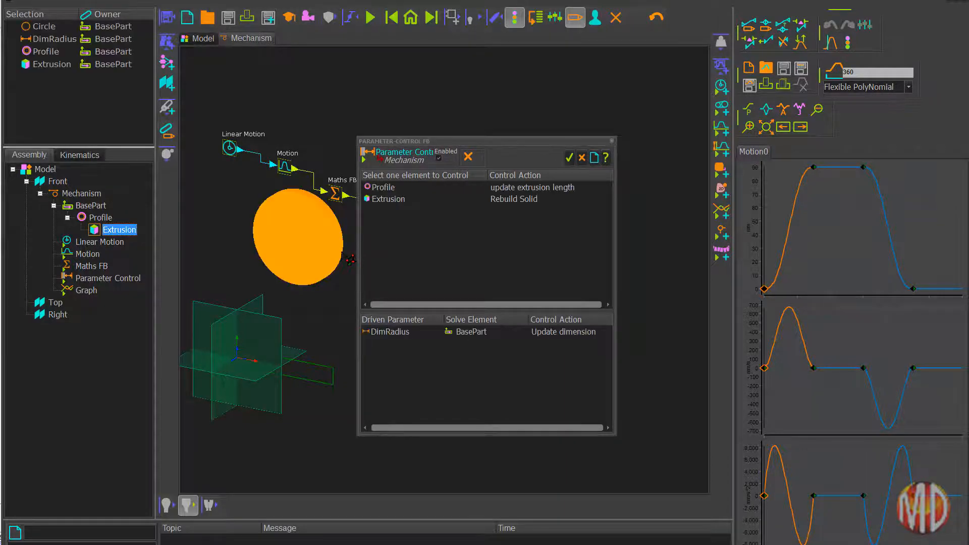
pyautogui.click(388, 199)
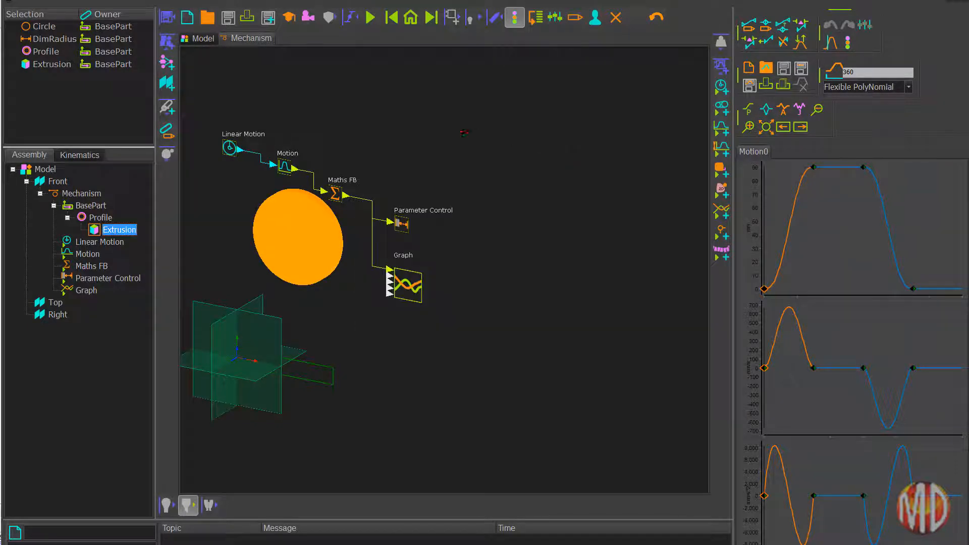
pyautogui.click(464, 133)
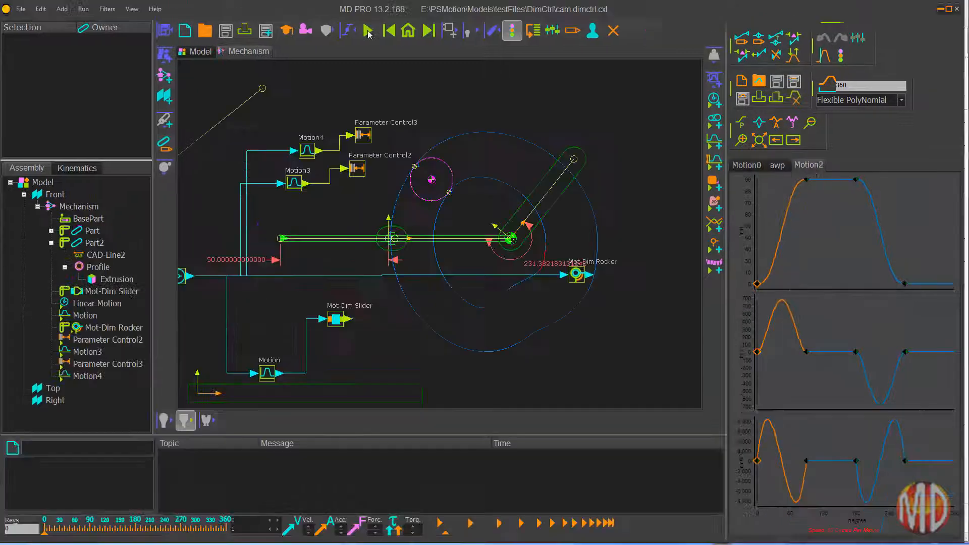
pyautogui.click(371, 19)
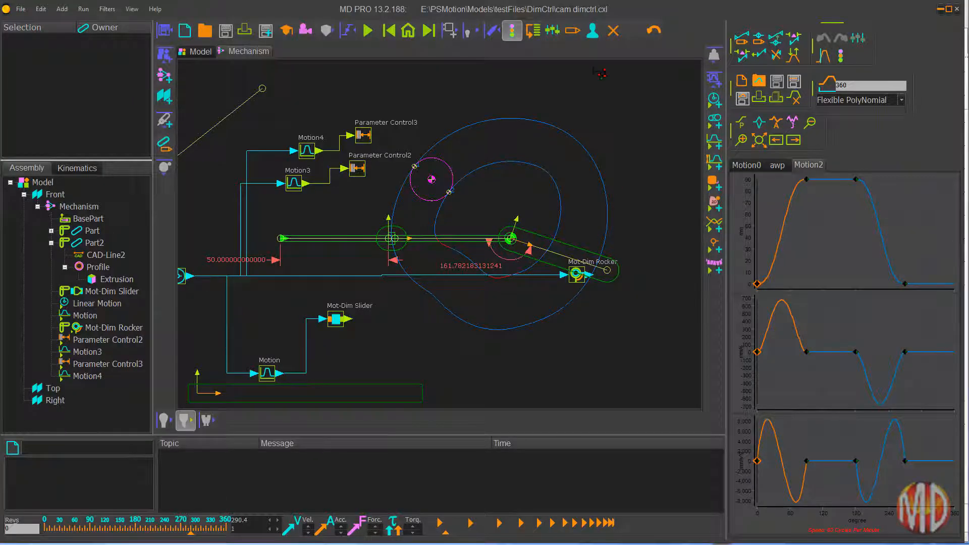
# Step: Set the application's target style to Windows10 in the general style options, save it, and accept the required restart
pyautogui.click(592, 30)
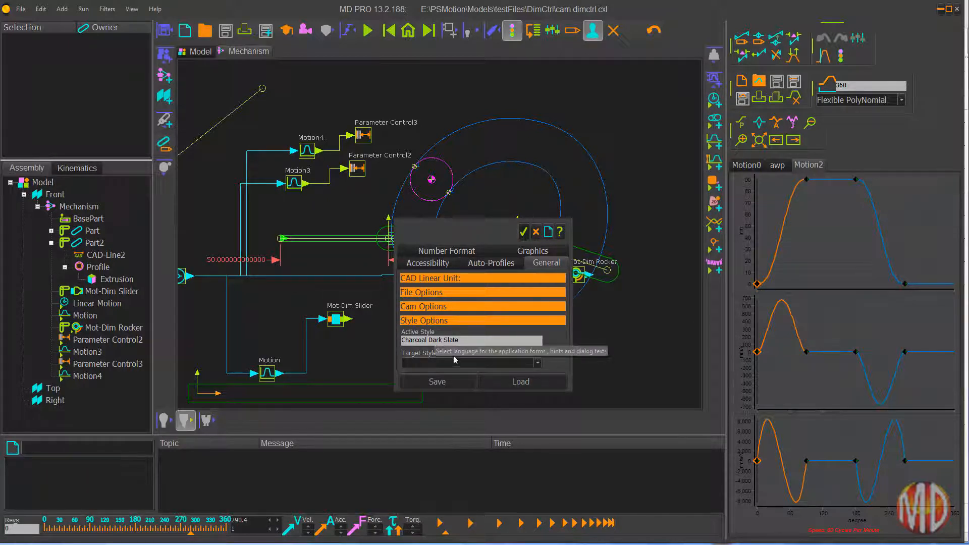
pyautogui.click(538, 363)
pyautogui.click(433, 392)
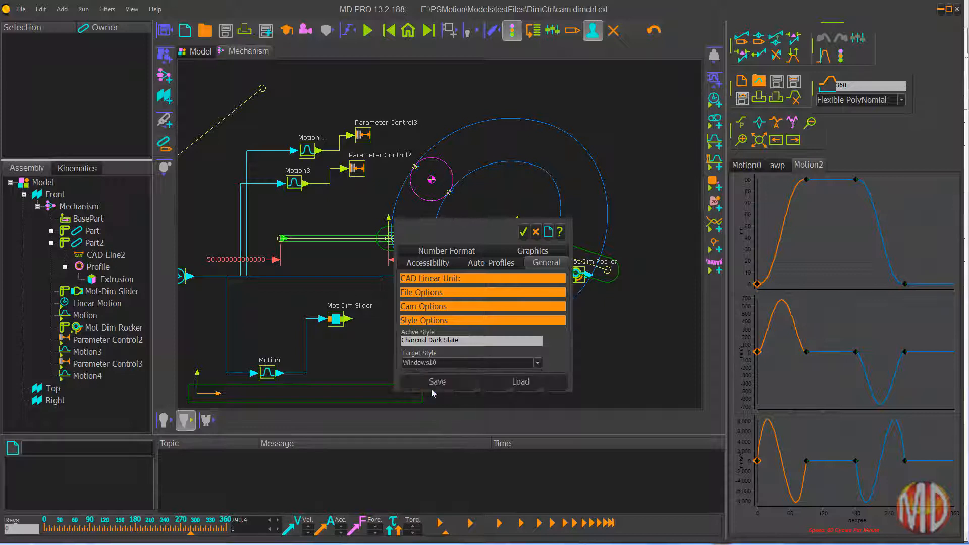
pyautogui.click(431, 388)
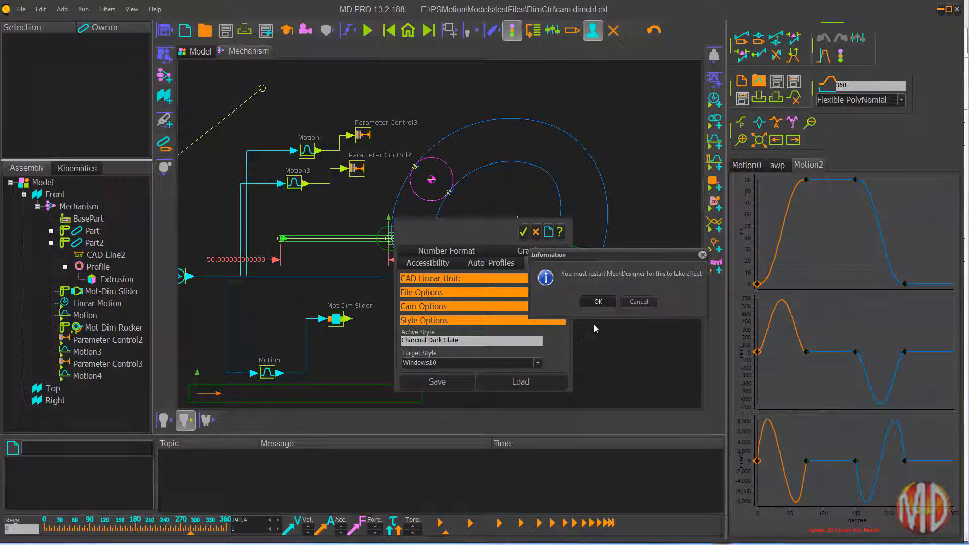
pyautogui.click(601, 302)
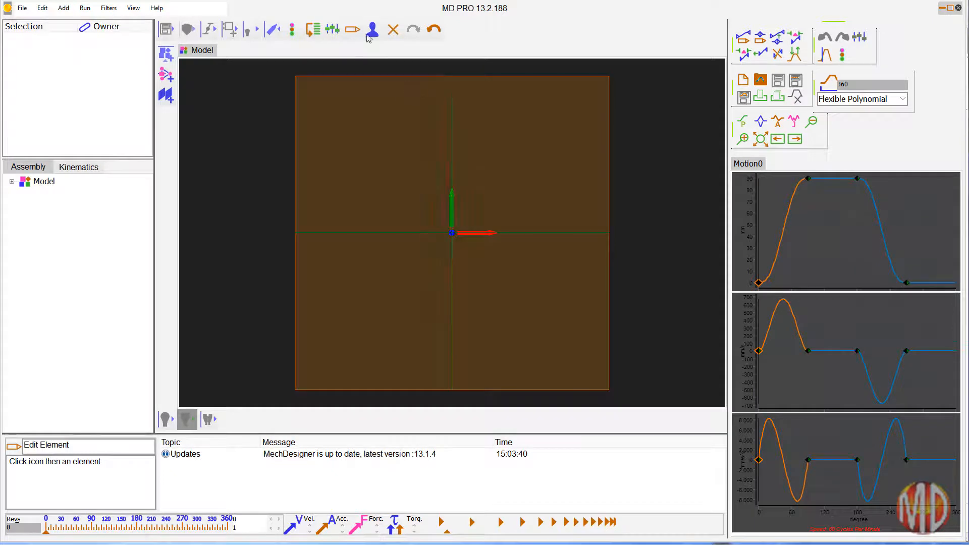
# Step: Load the Light XML settings file into the application settings and accept the settings
pyautogui.click(371, 31)
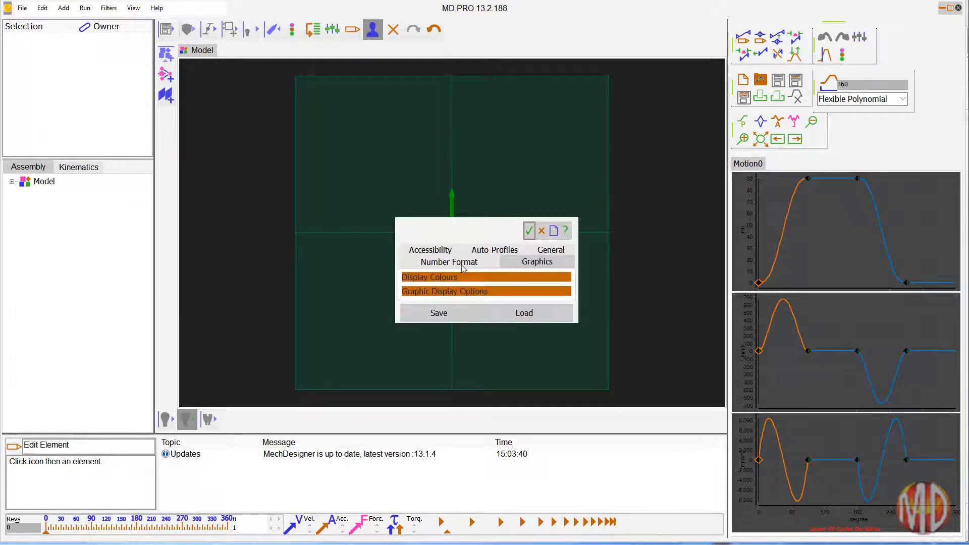
pyautogui.click(506, 312)
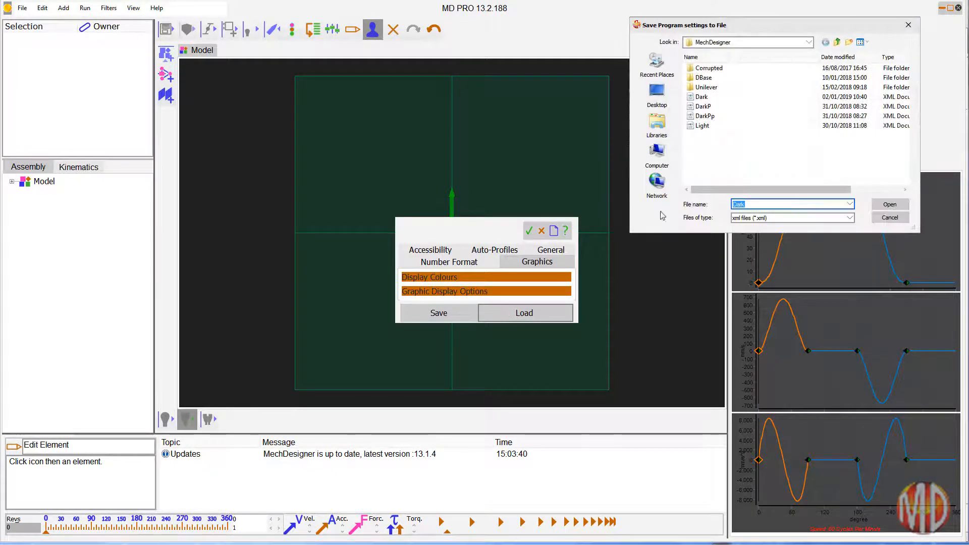
pyautogui.click(703, 126)
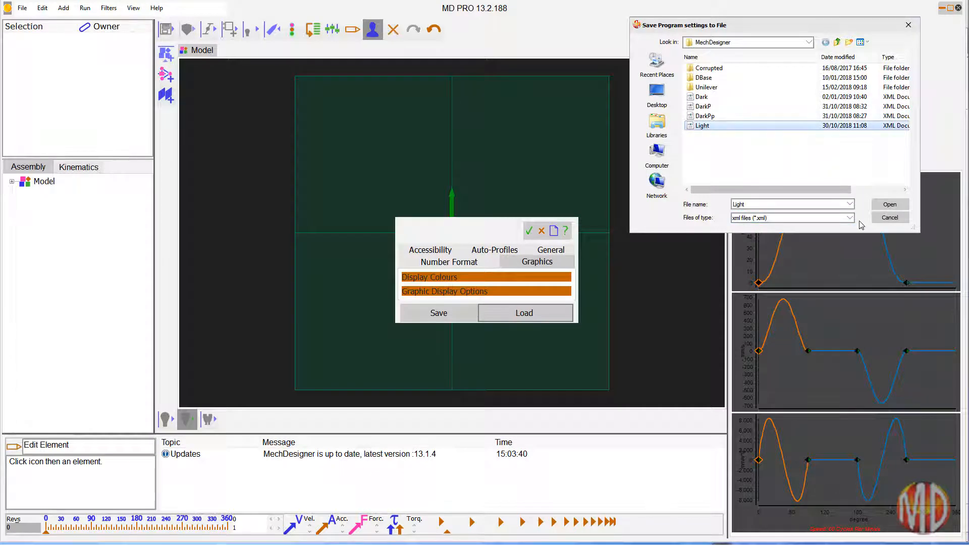
pyautogui.click(889, 205)
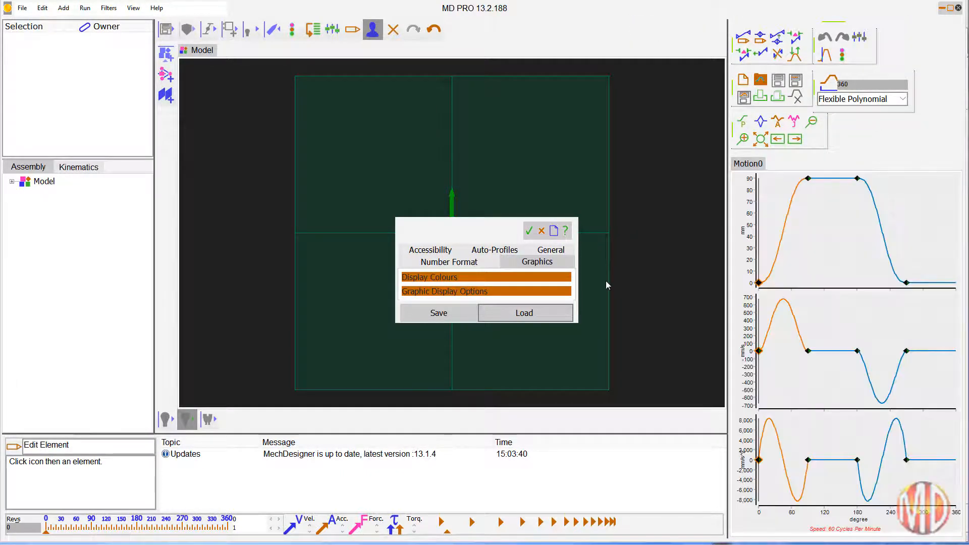
pyautogui.click(528, 231)
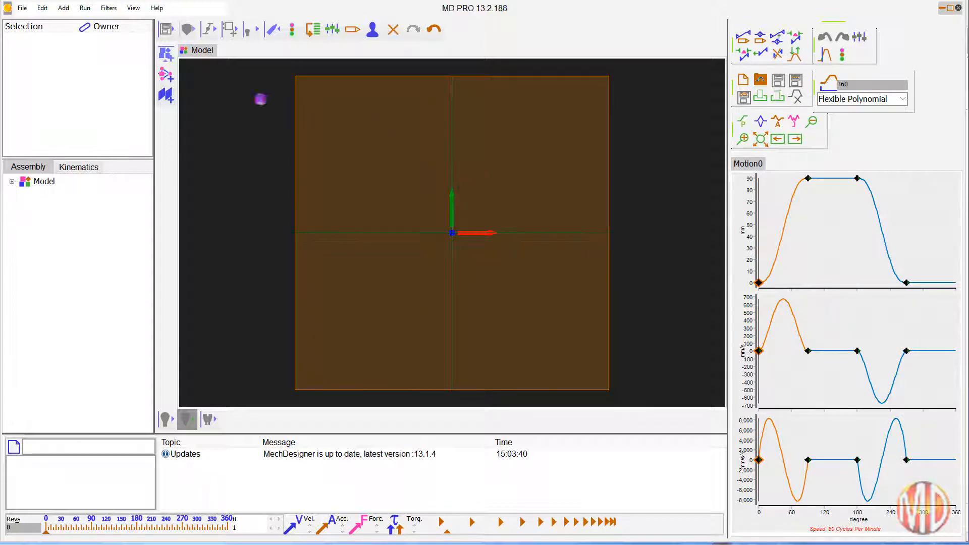
# Step: Review the Display Colours list in the application's graphics settings and close the settings
pyautogui.click(372, 30)
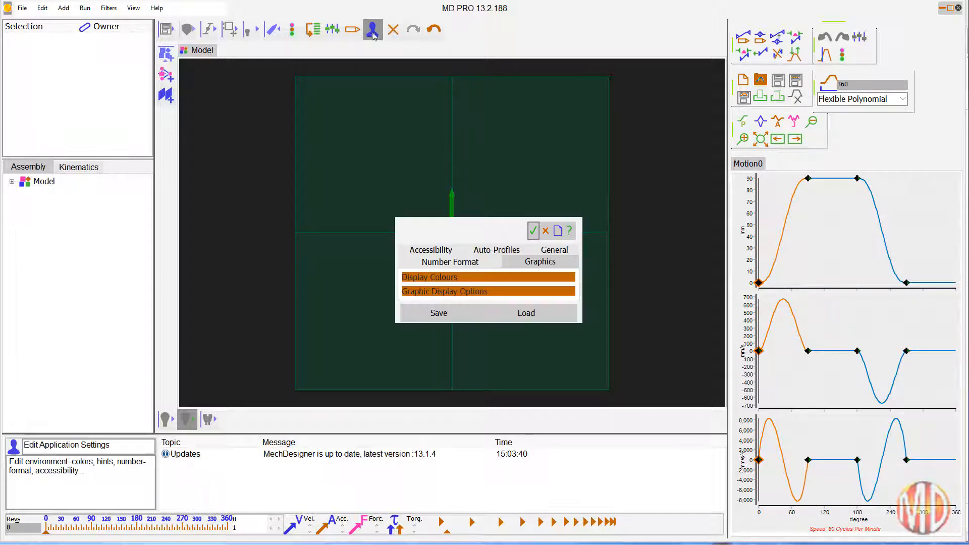
pyautogui.click(470, 278)
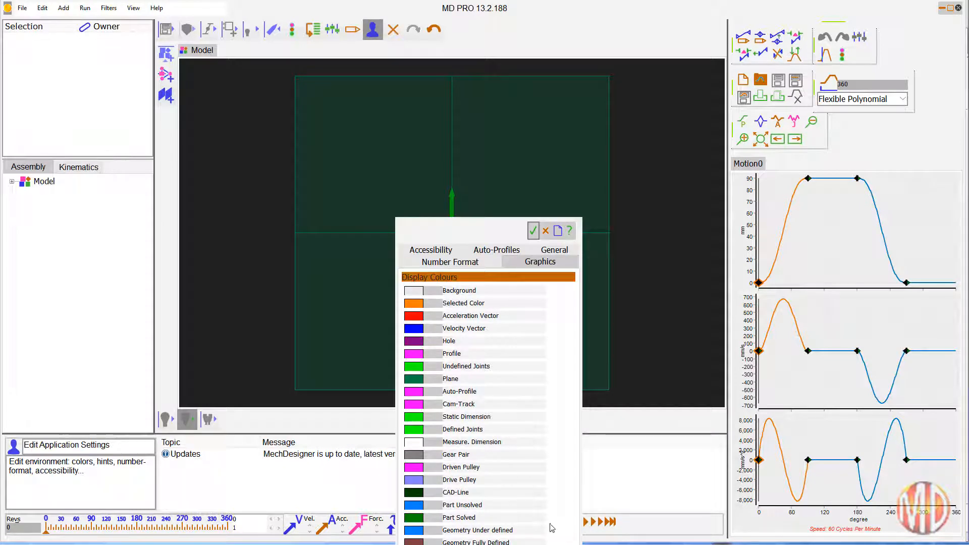
pyautogui.click(532, 230)
# Step: Add a new Mechanism-Editor on the Front plane and check it against the Model view
pyautogui.click(346, 126)
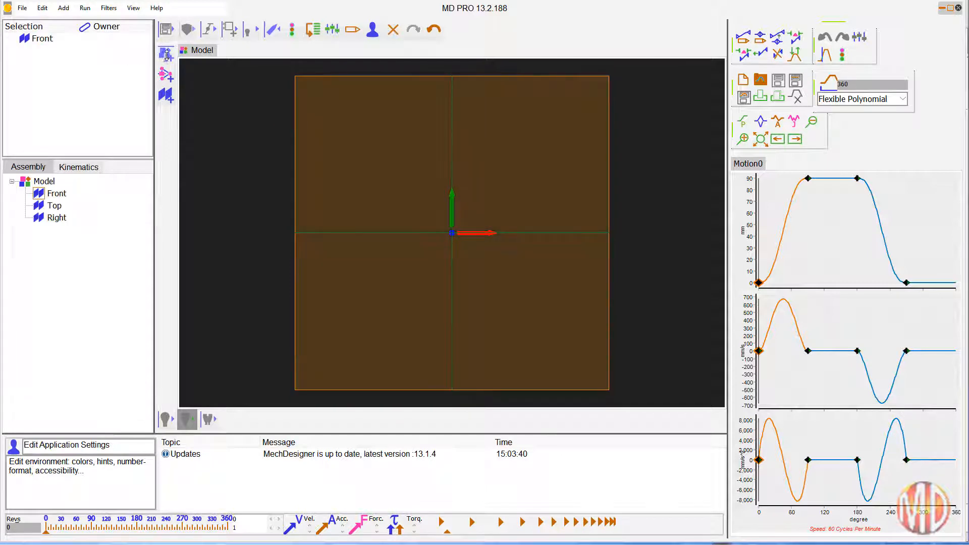
pyautogui.click(165, 75)
pyautogui.click(10, 208)
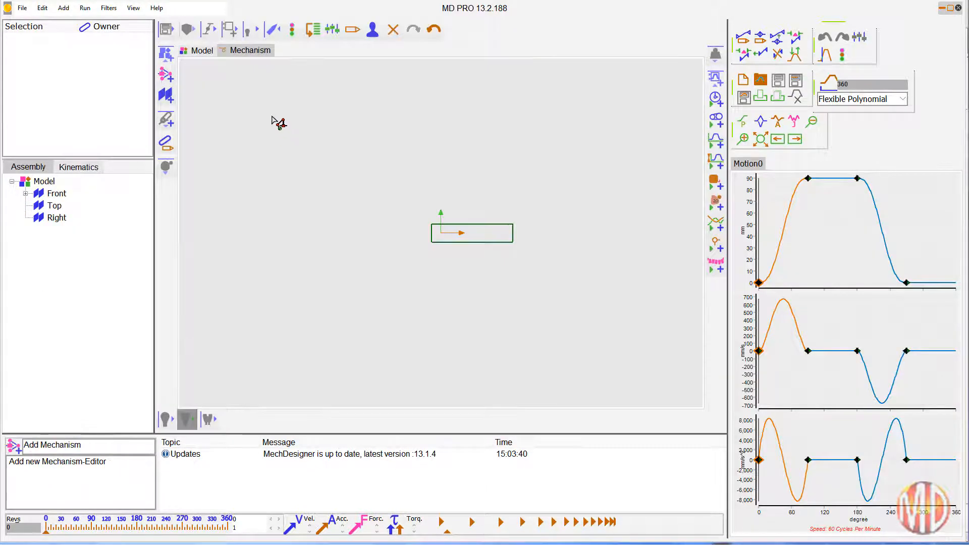
pyautogui.click(205, 54)
pyautogui.click(242, 57)
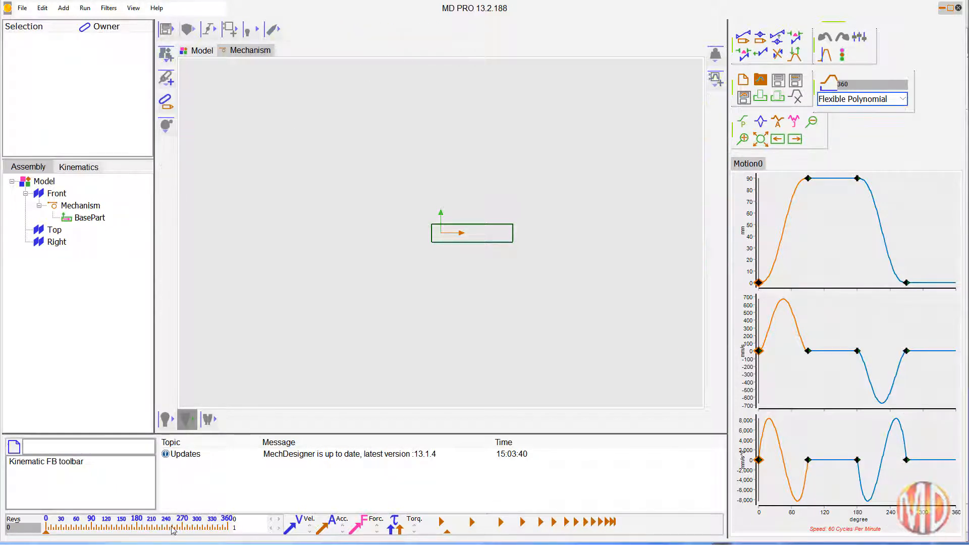
# Step: Expand and collapse the file, filter, geometry, function-block, display and edit tool groups one by one to examine their commands
pyautogui.click(166, 30)
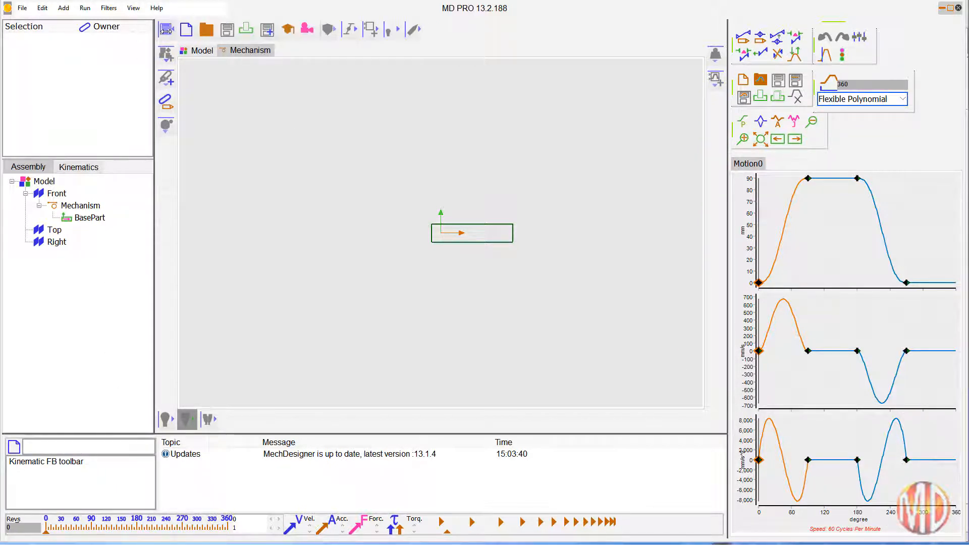
pyautogui.click(166, 30)
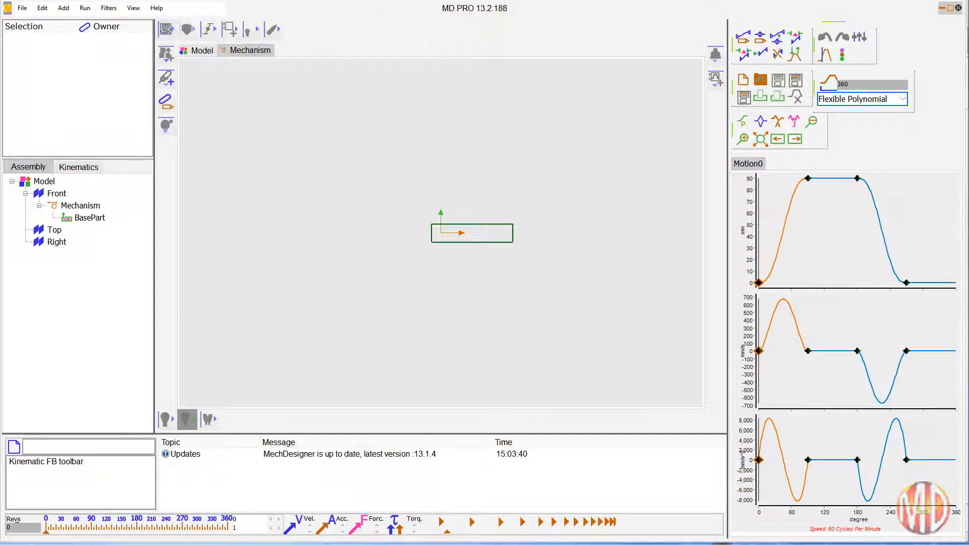
pyautogui.click(187, 30)
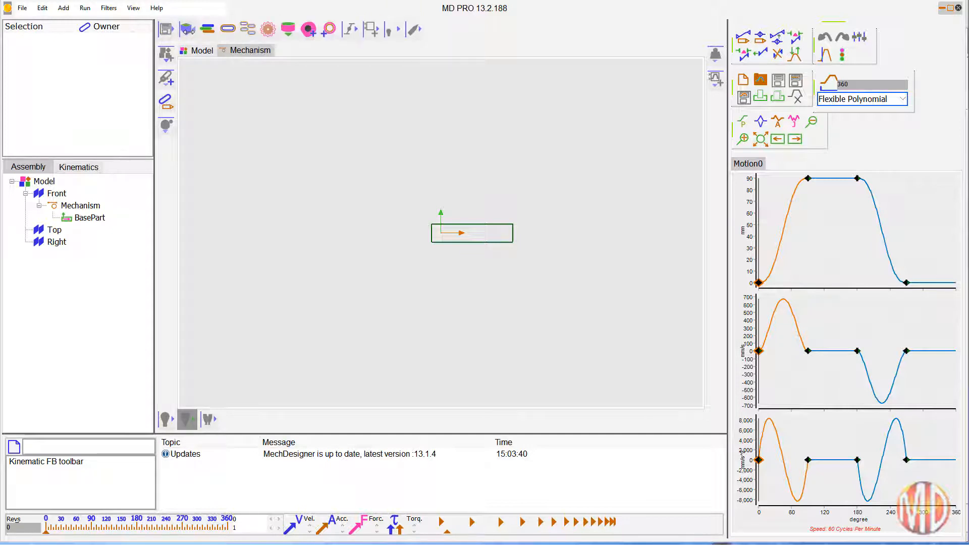
pyautogui.click(188, 30)
pyautogui.click(210, 30)
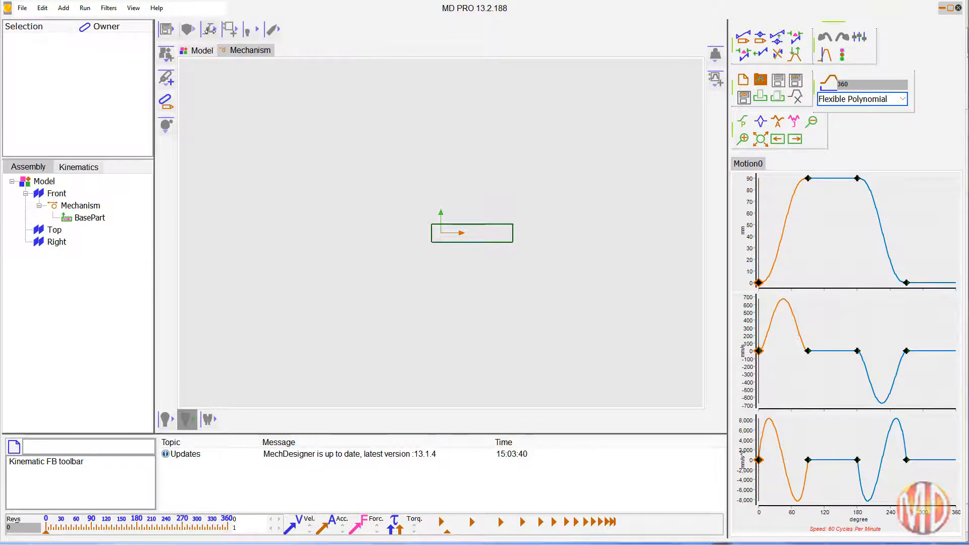
pyautogui.click(228, 29)
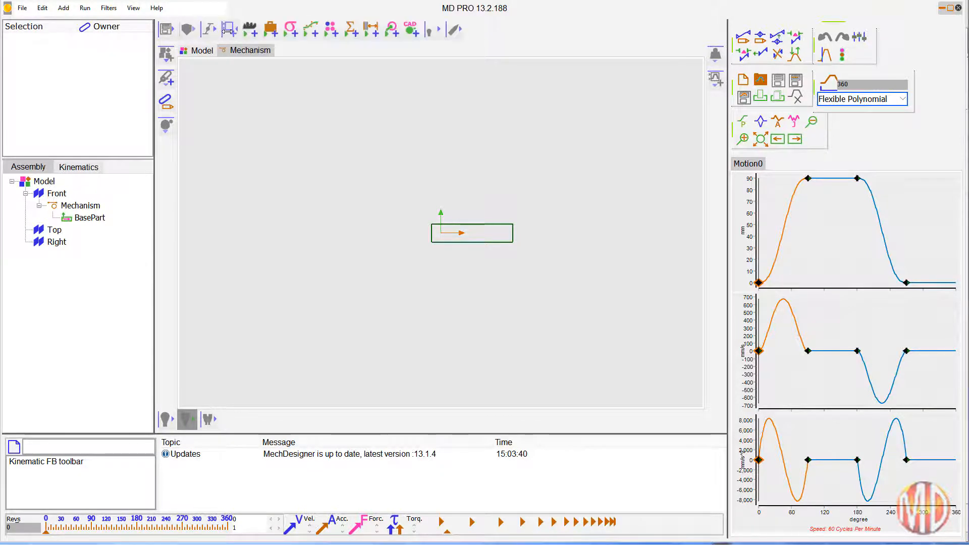
pyautogui.click(228, 29)
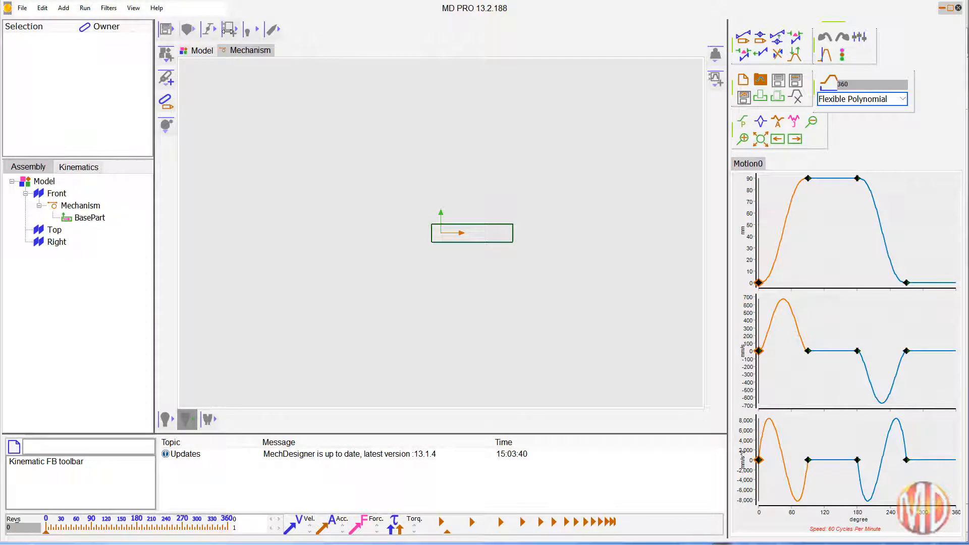
pyautogui.click(246, 30)
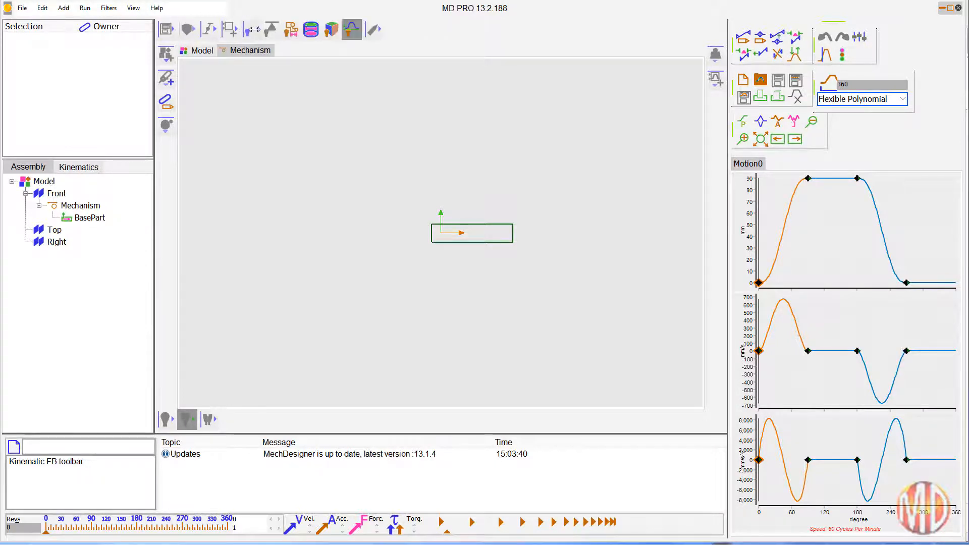
pyautogui.click(254, 29)
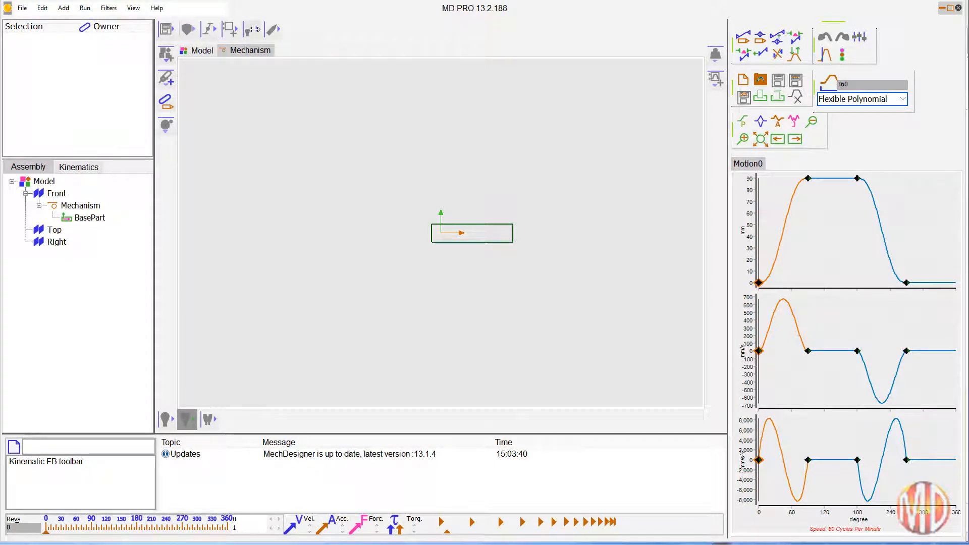
pyautogui.click(275, 29)
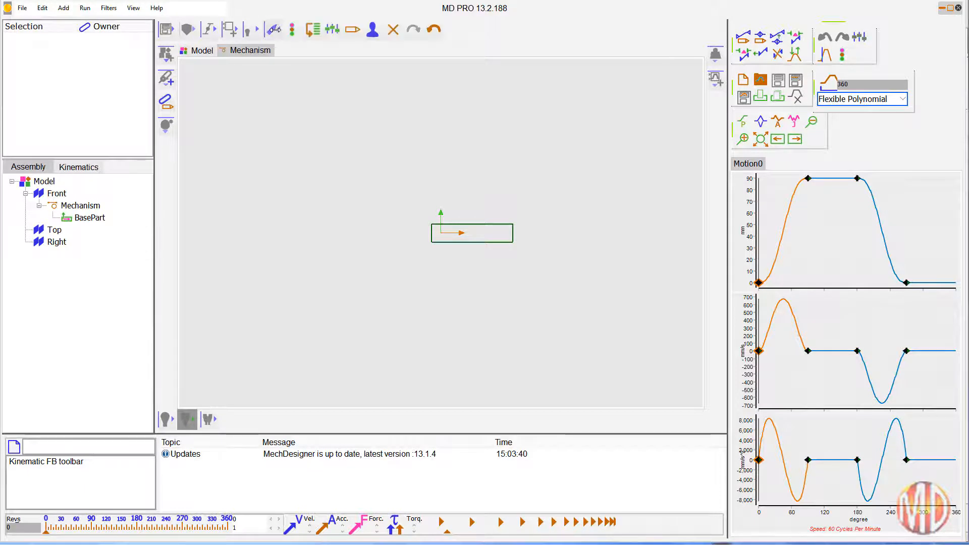
pyautogui.click(275, 29)
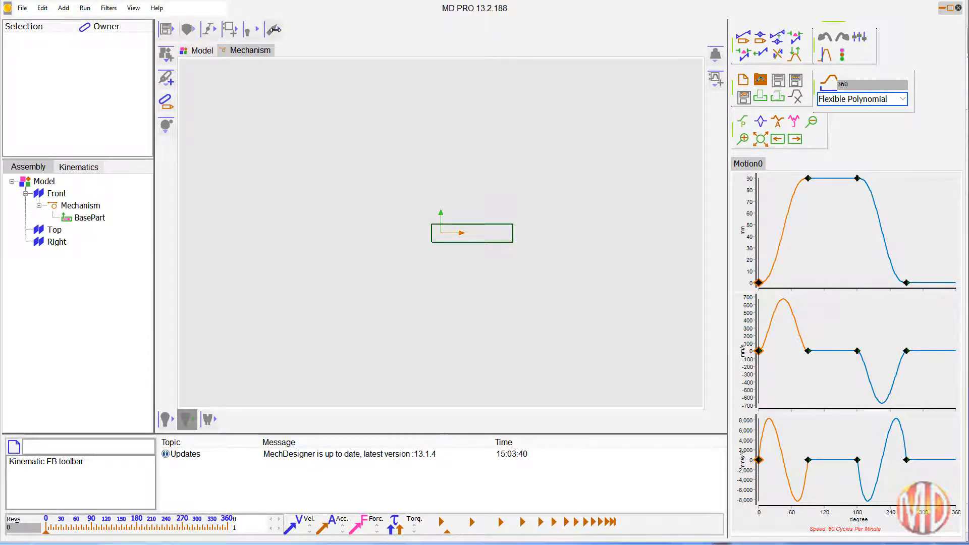
# Step: Expand and collapse the model, kinematic element, machine element, force and kinematic function-block tool groups to examine their commands
pyautogui.click(168, 56)
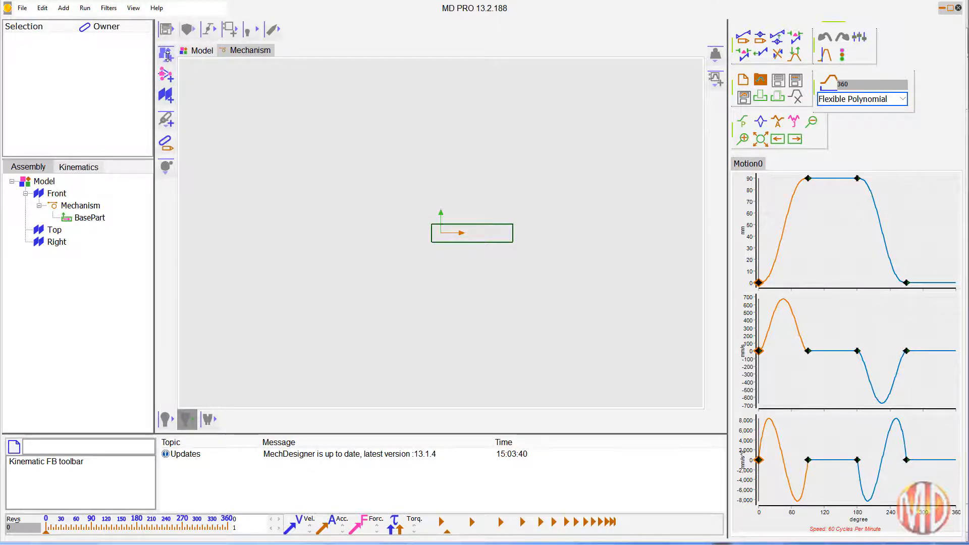
pyautogui.click(168, 55)
pyautogui.click(165, 76)
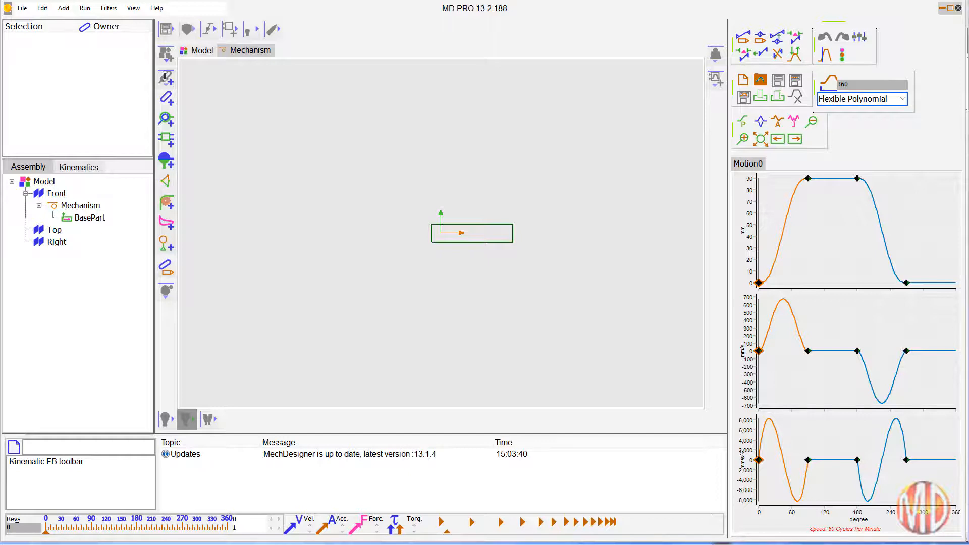
pyautogui.click(165, 77)
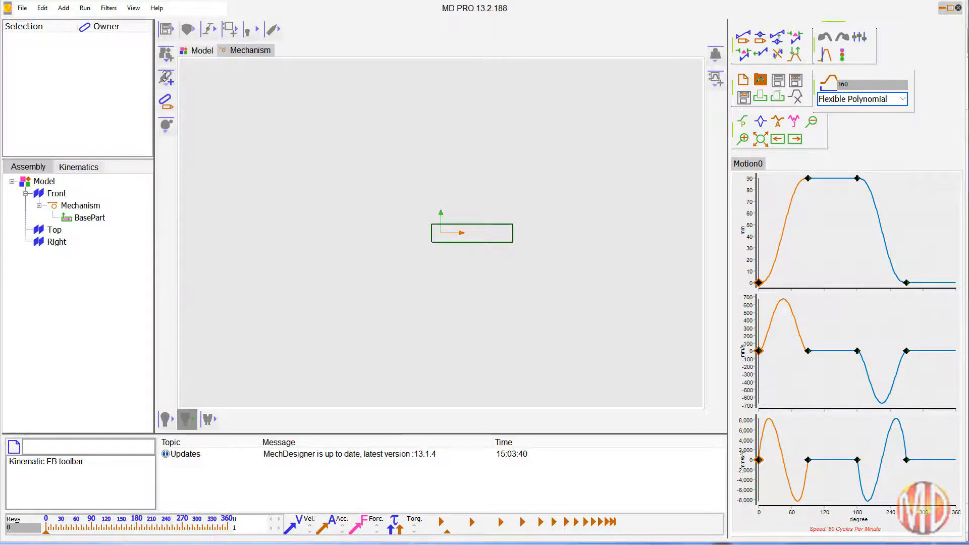
pyautogui.click(164, 124)
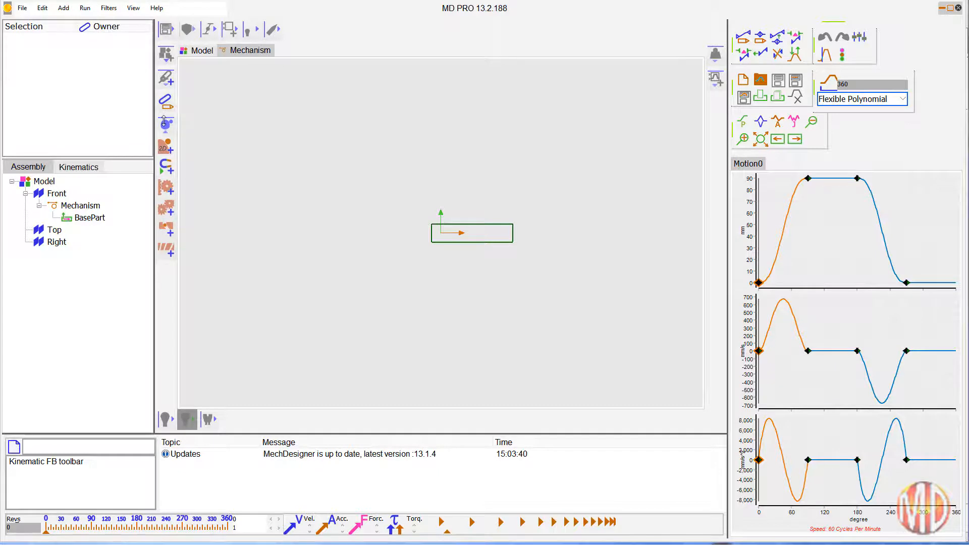
pyautogui.click(164, 122)
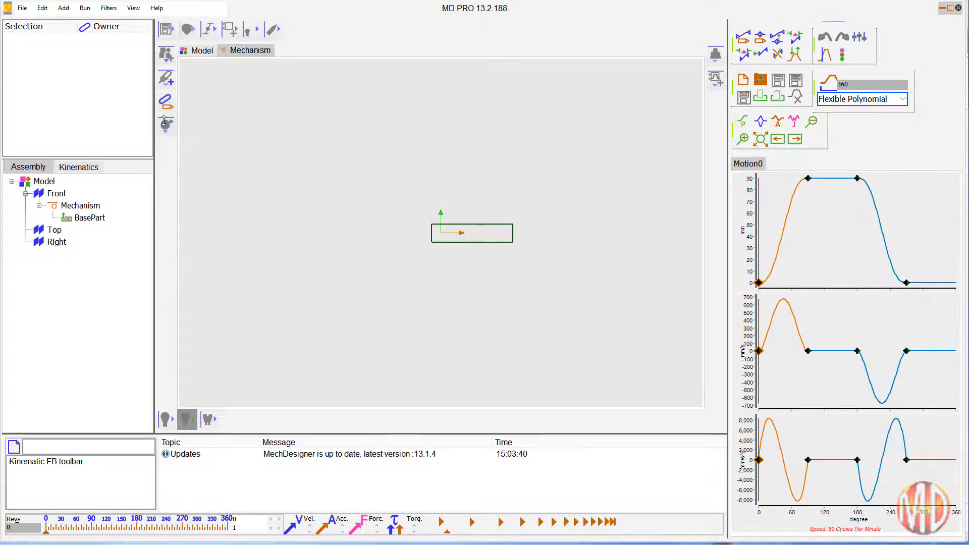
pyautogui.click(714, 54)
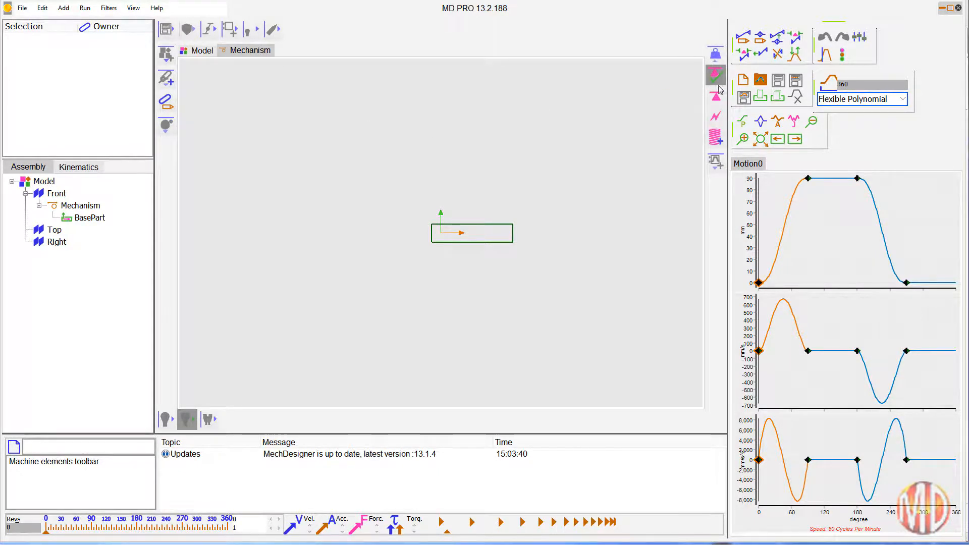
pyautogui.click(715, 53)
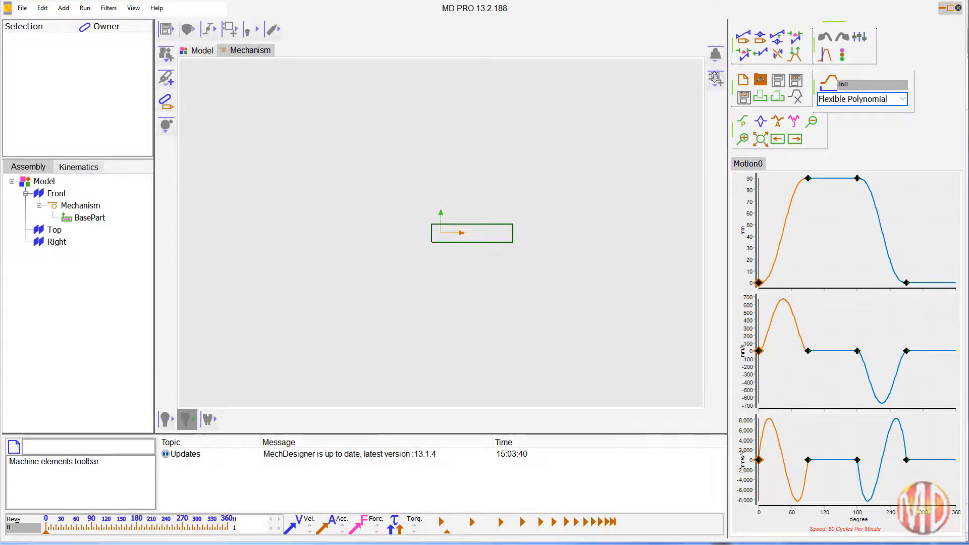
pyautogui.click(714, 77)
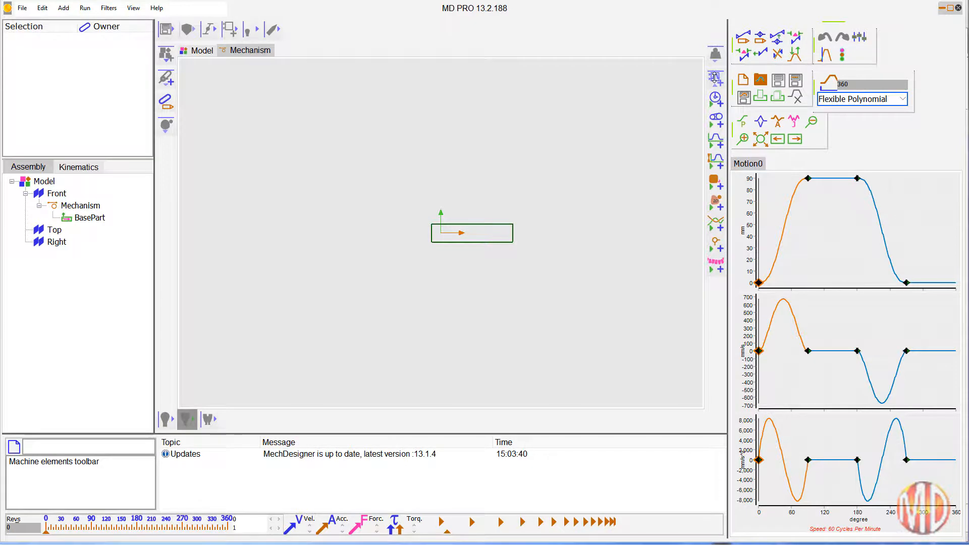
pyautogui.click(714, 77)
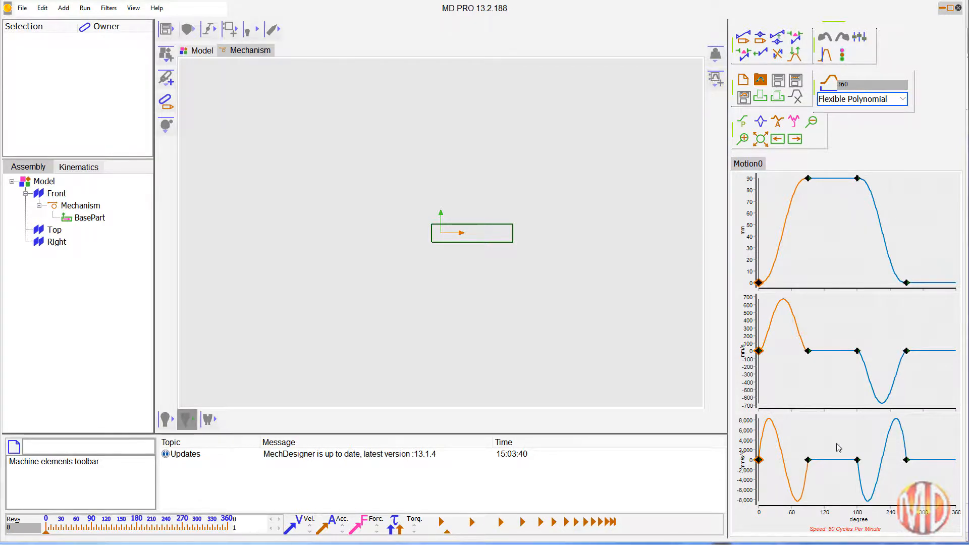